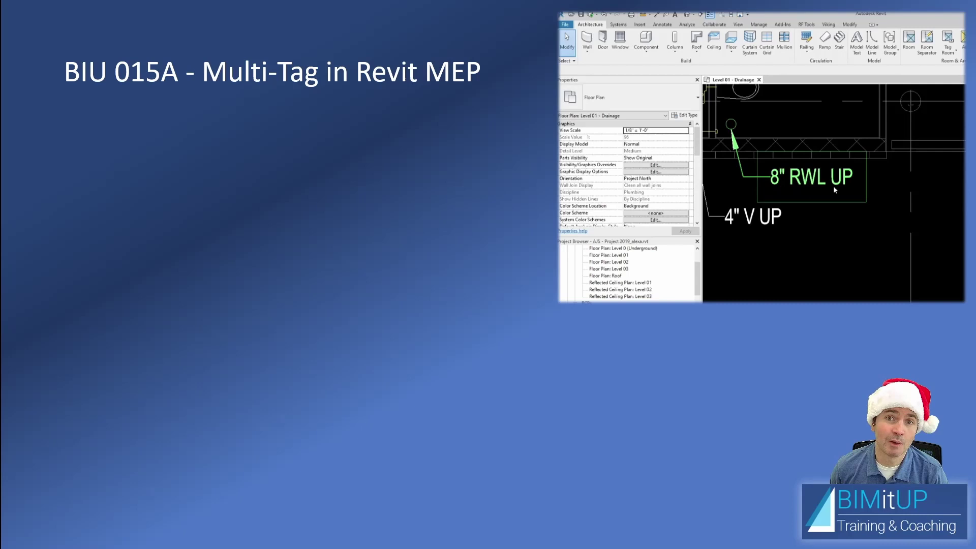
Step: Switch the 8" RWL UP pipe tag to the UP&DN type
click(834, 190)
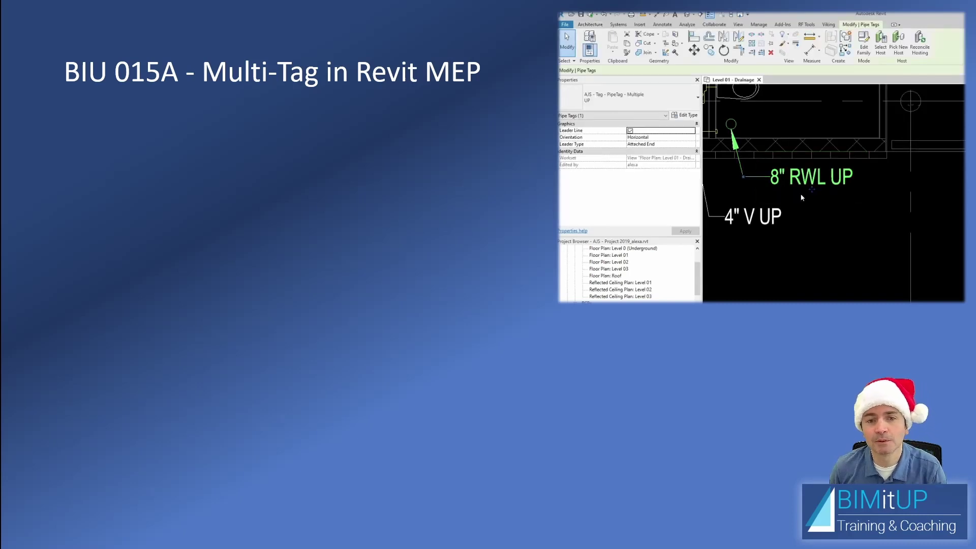
click(667, 105)
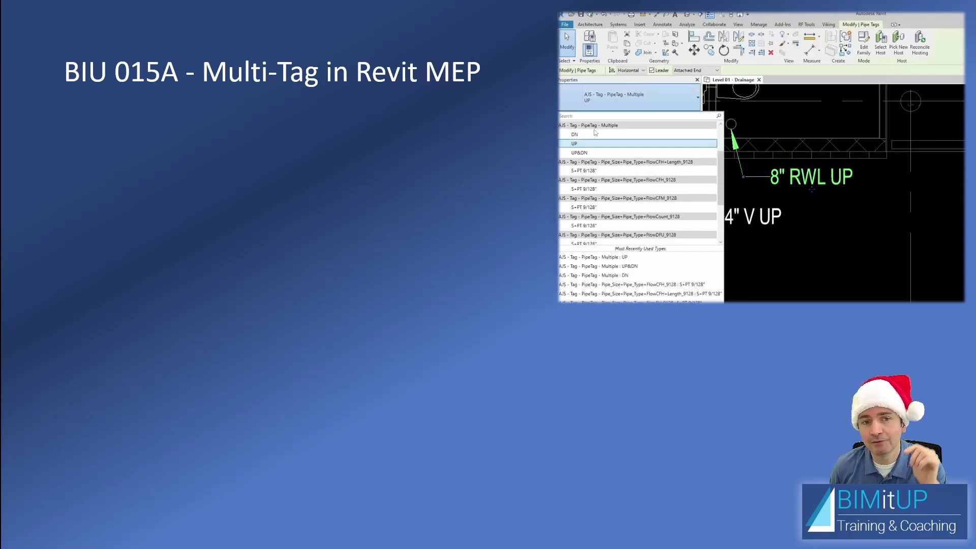
click(580, 153)
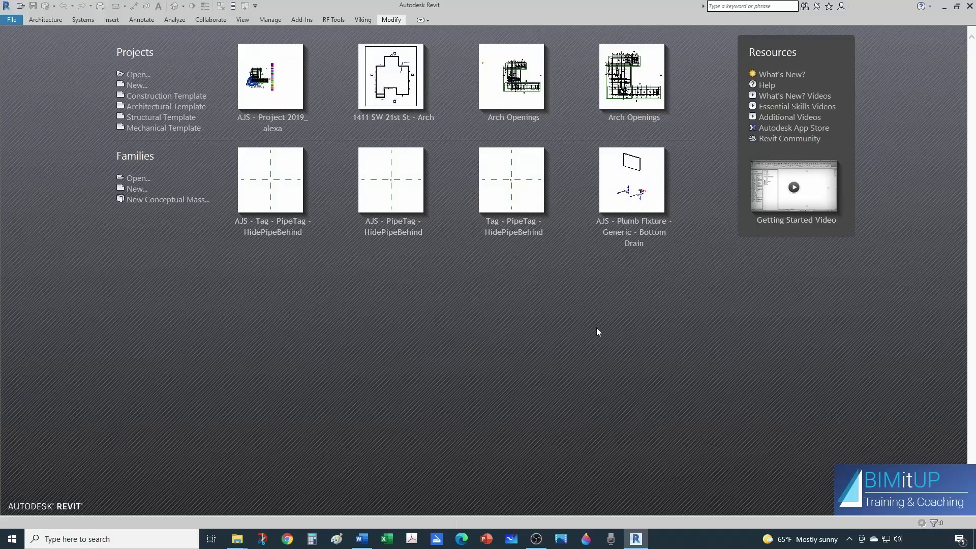
Step: Start a new Generic Annotation family and delete its red instruction note
click(11, 20)
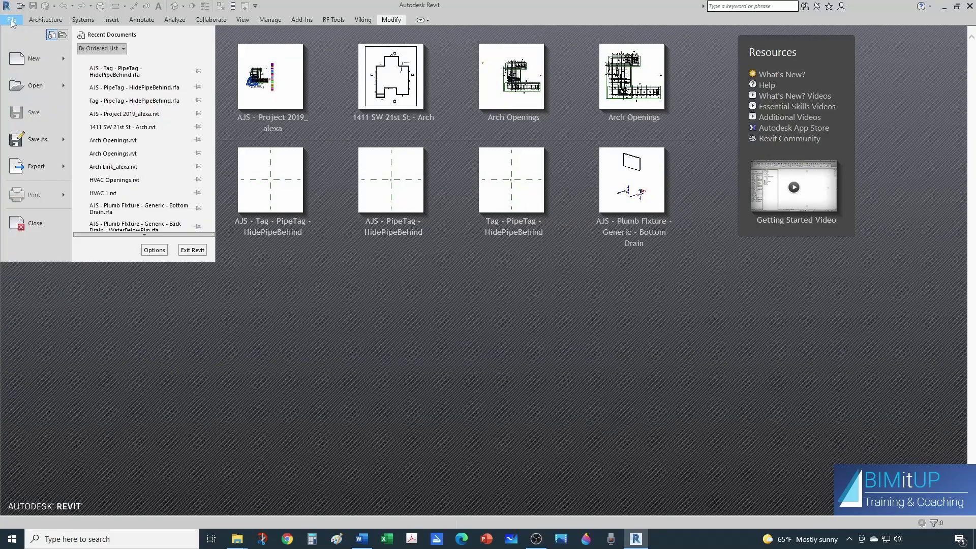
mouse_move(33, 59)
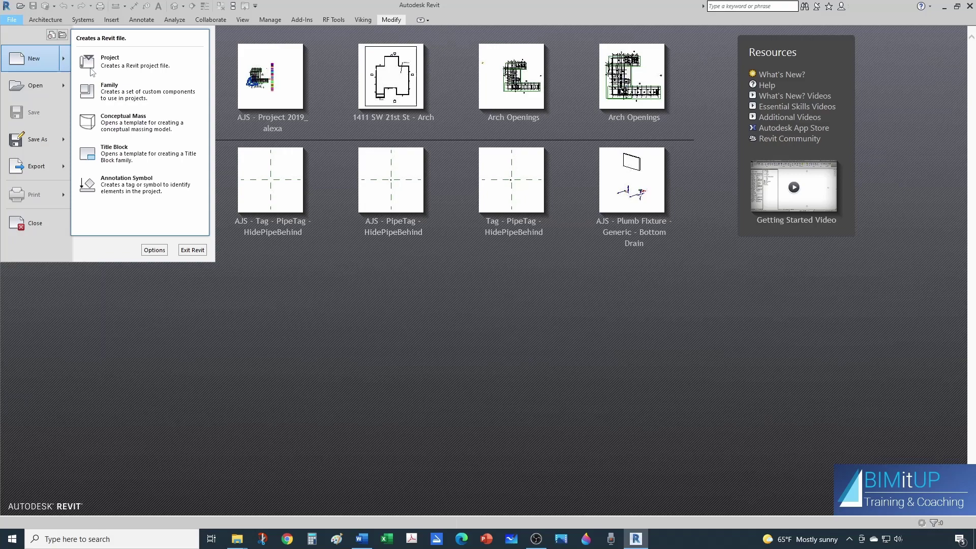
click(109, 85)
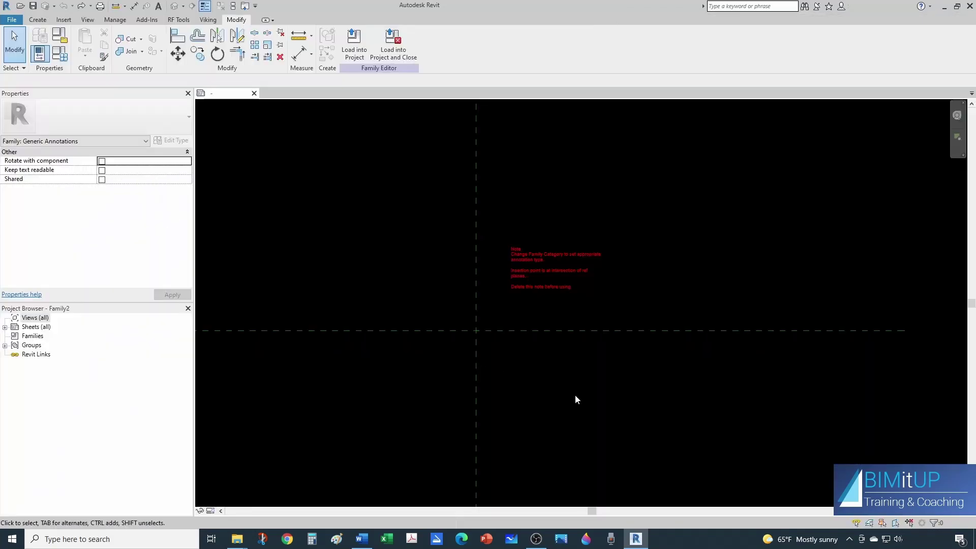
click(550, 295)
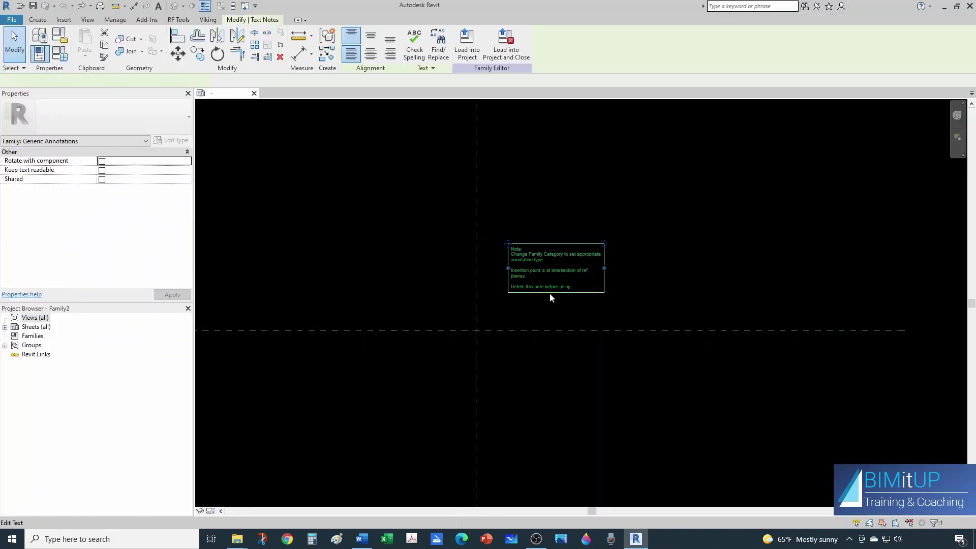
key(Delete)
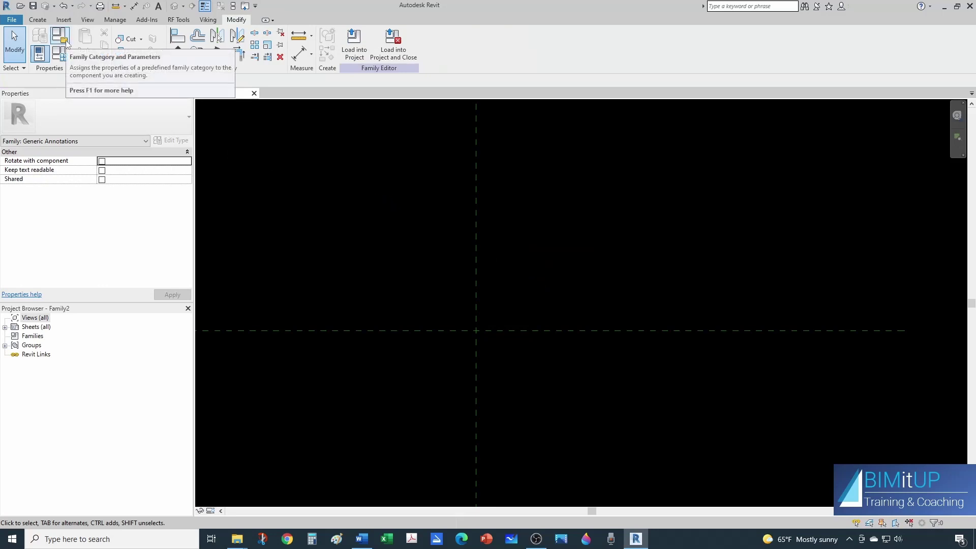
Step: Try placing a label on the canvas, then cancel the empty label setup
click(38, 19)
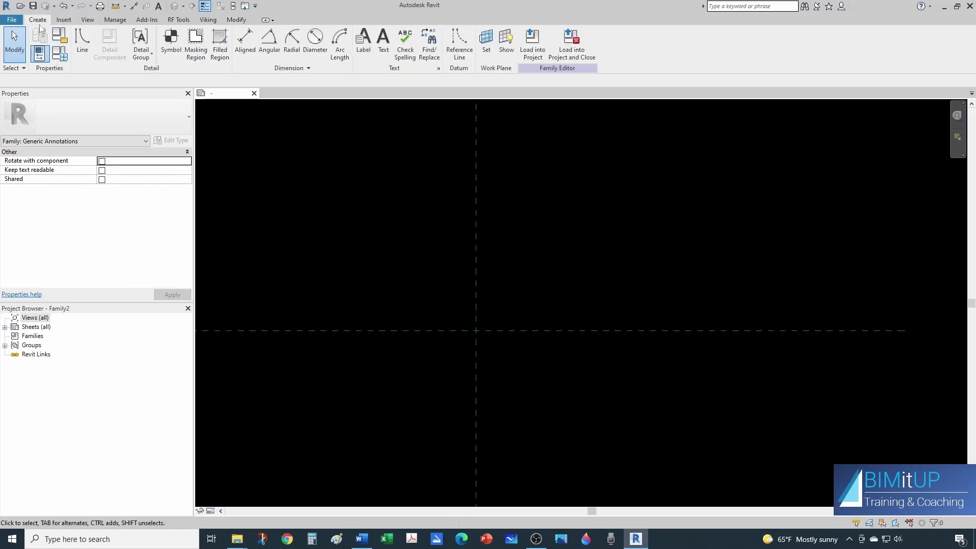
click(364, 43)
click(476, 331)
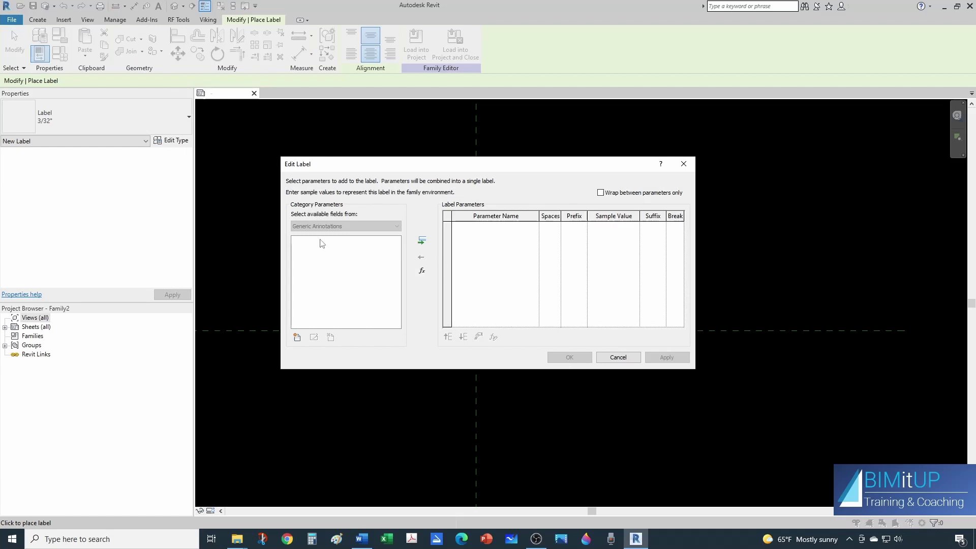
key(Escape)
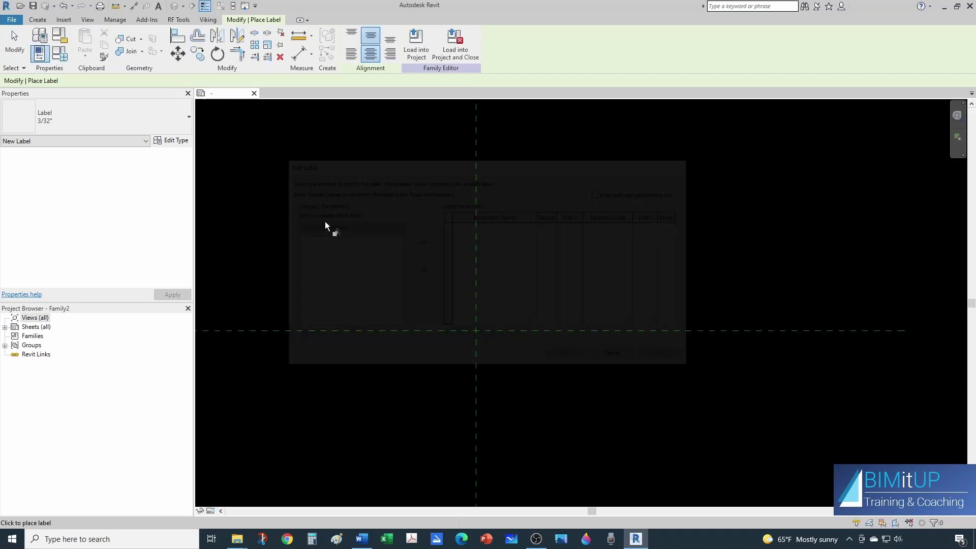
key(Escape)
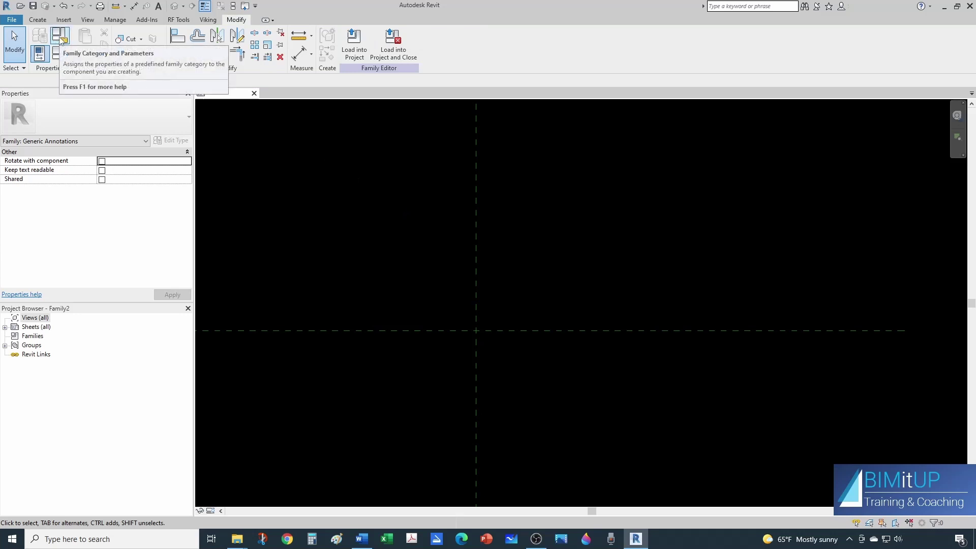
Step: Change the family category from Generic Annotations to Pipe Tags
click(61, 39)
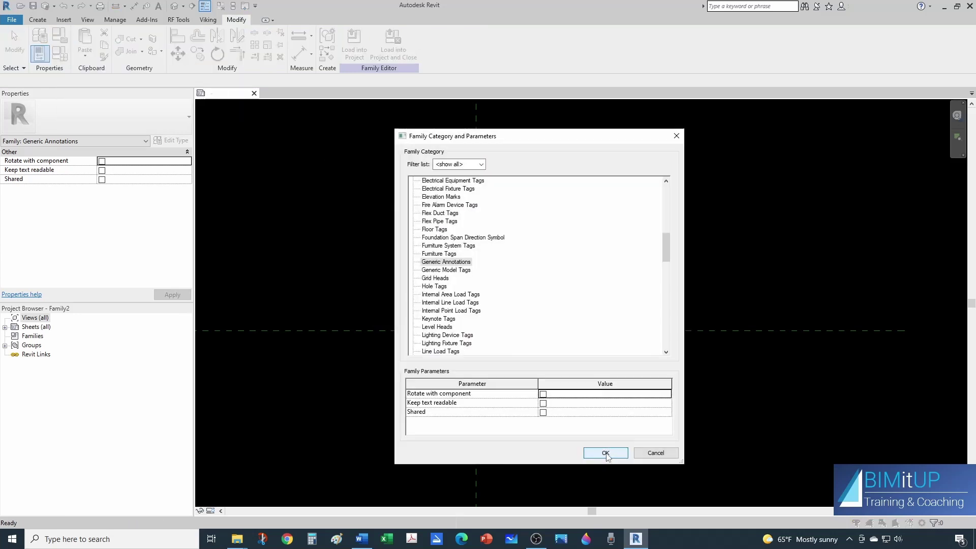
scroll(465, 305, down, 1)
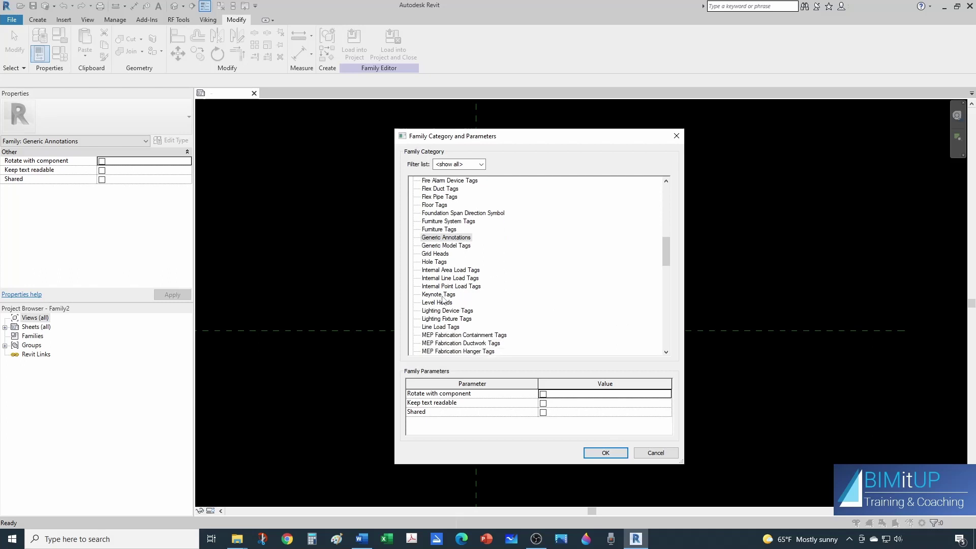
click(441, 296)
key(Down)
key(Down)
key(Down)
key(Down)
key(Down)
key(Down)
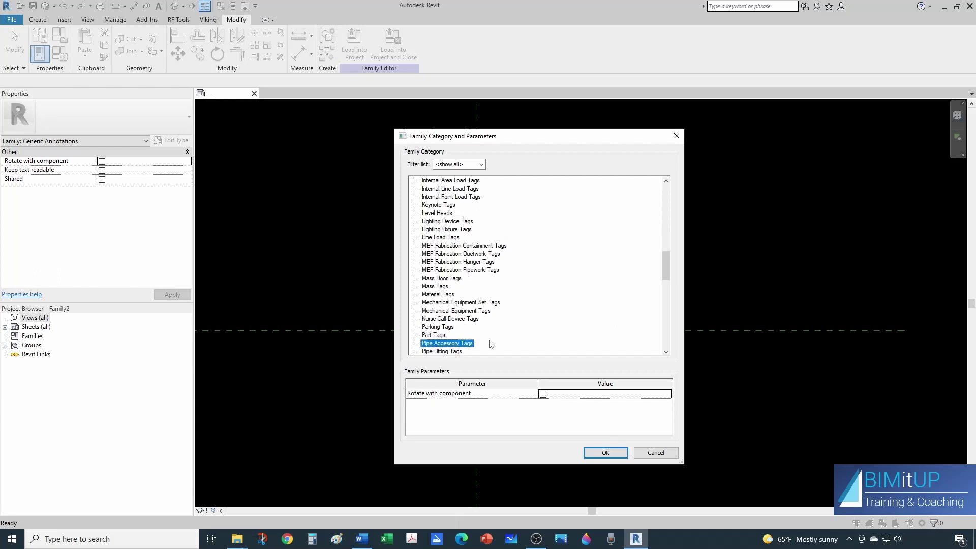
scroll(490, 343, down, 1)
scroll(491, 343, down, 1)
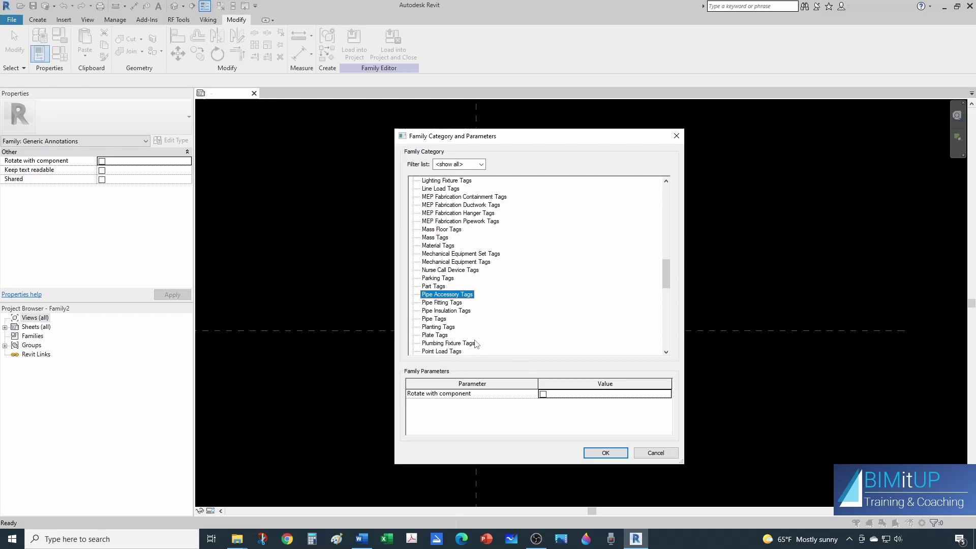
click(438, 314)
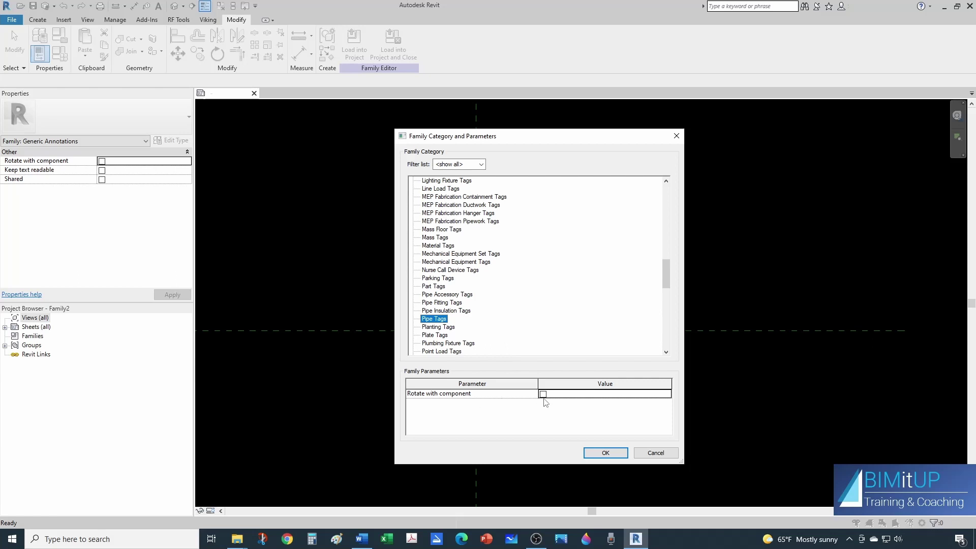
click(605, 452)
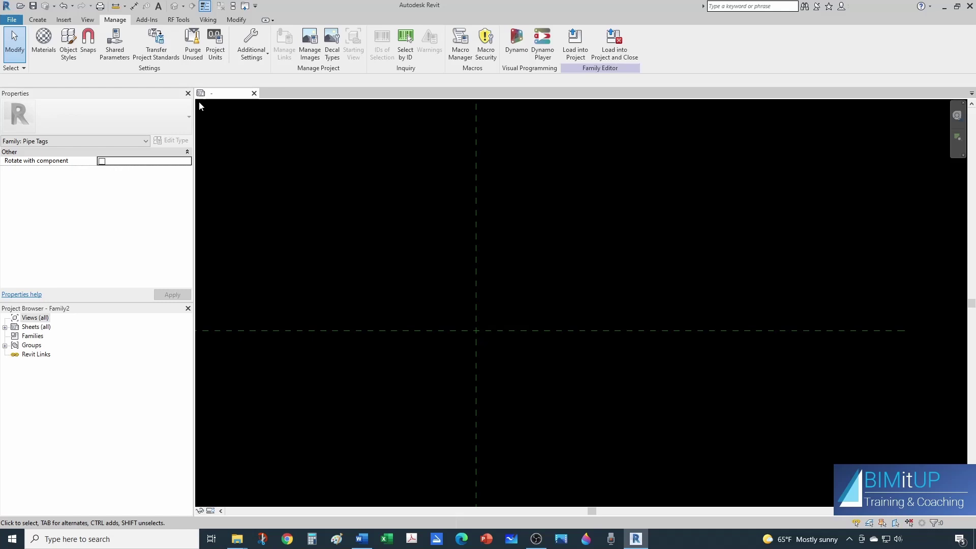
Step: Place a new label at the reference-plane intersection
click(39, 23)
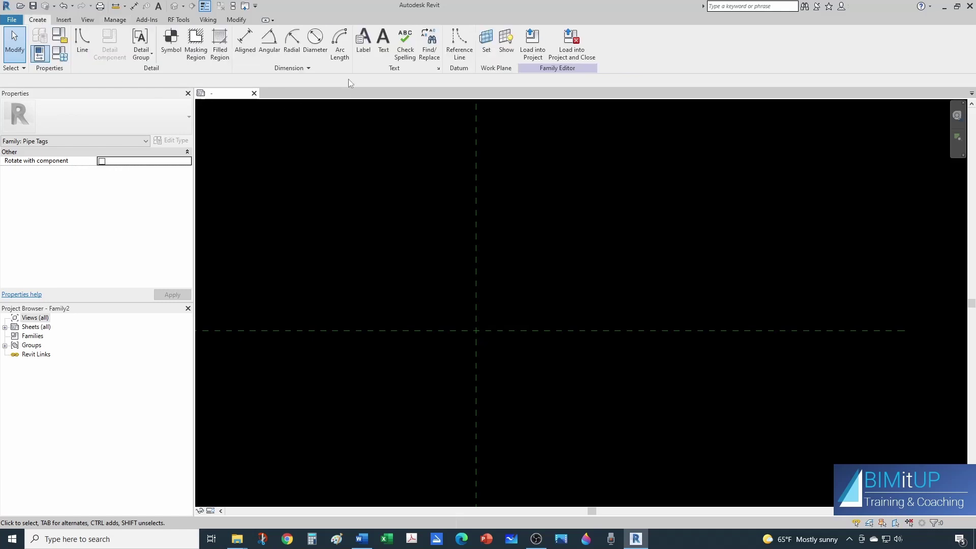
click(363, 40)
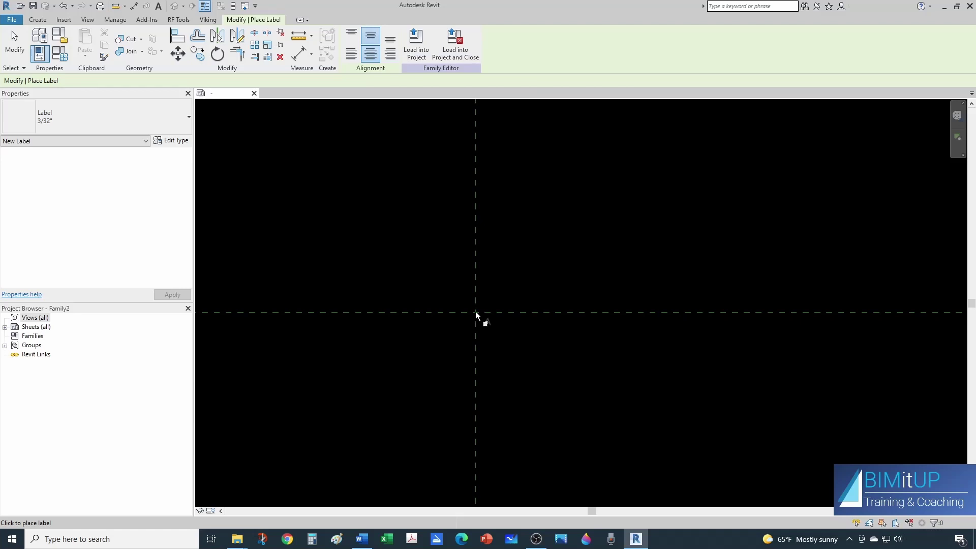
click(477, 315)
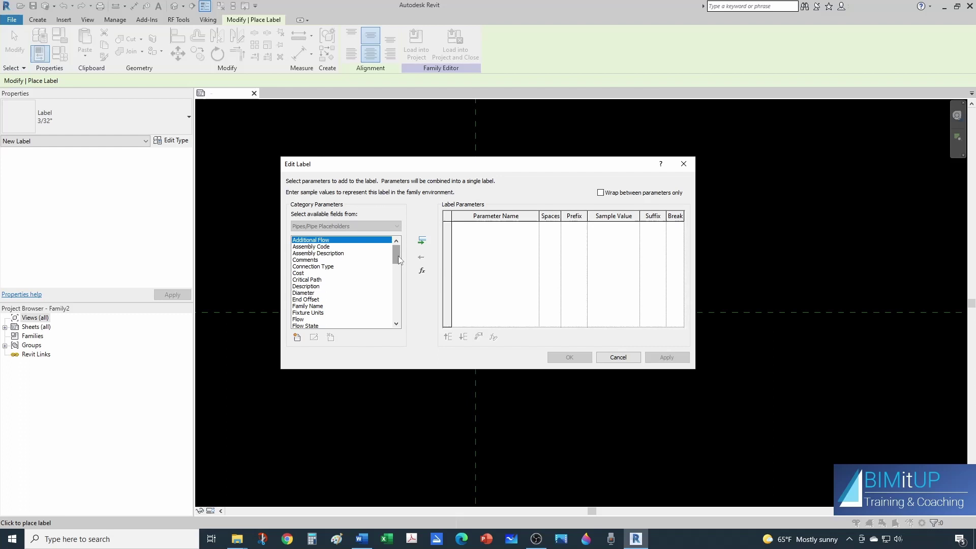
drag(399, 256, 399, 299)
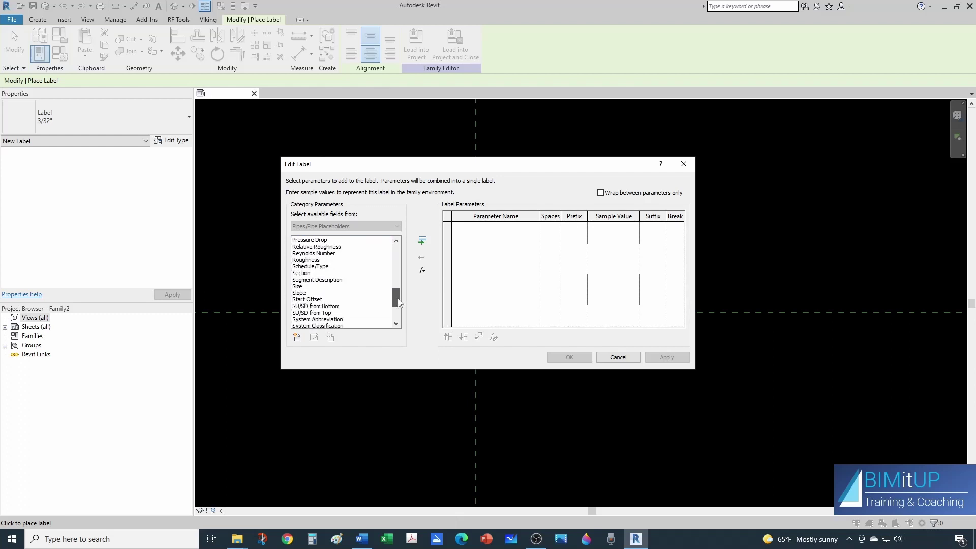
Step: Build the label from Size and System Abbreviation, with a DN suffix
click(382, 287)
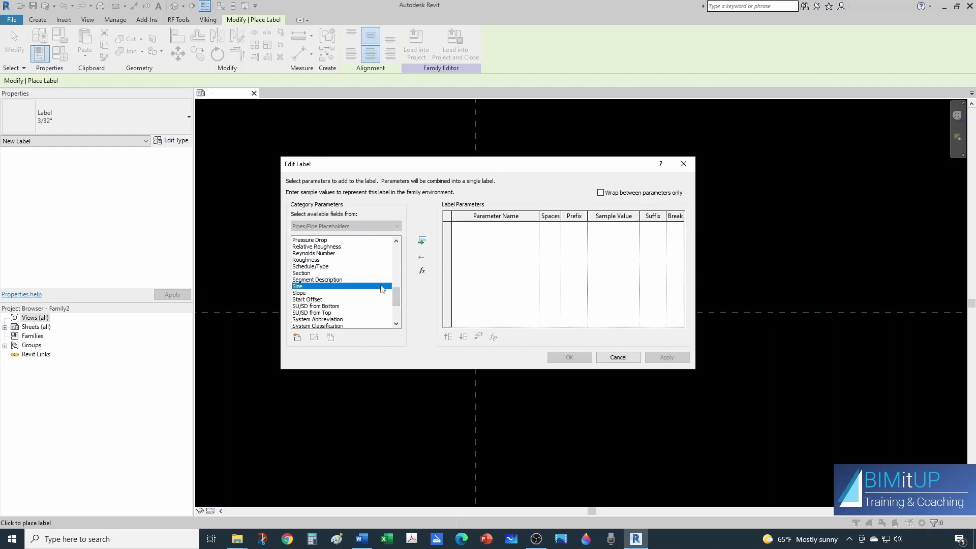
click(421, 240)
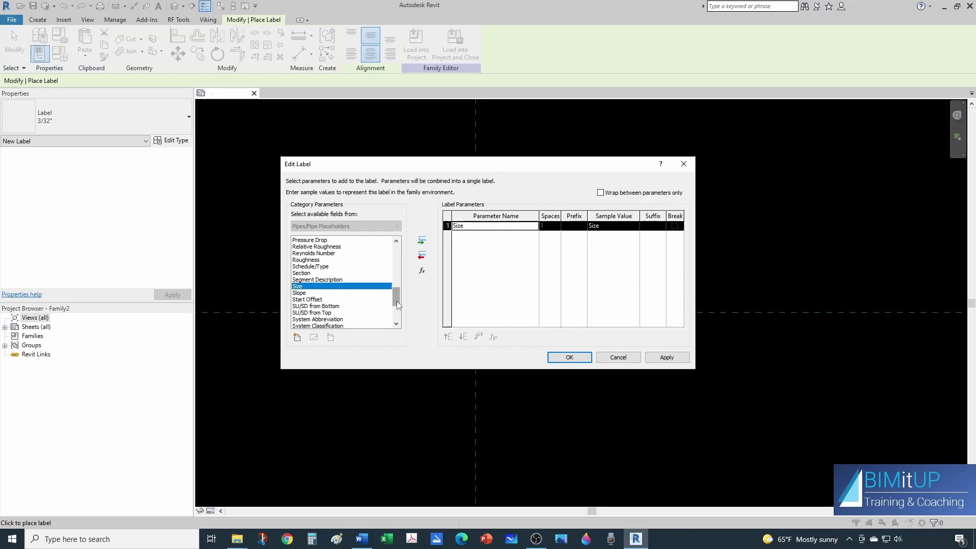
scroll(397, 304, up, 2)
scroll(397, 303, down, 1)
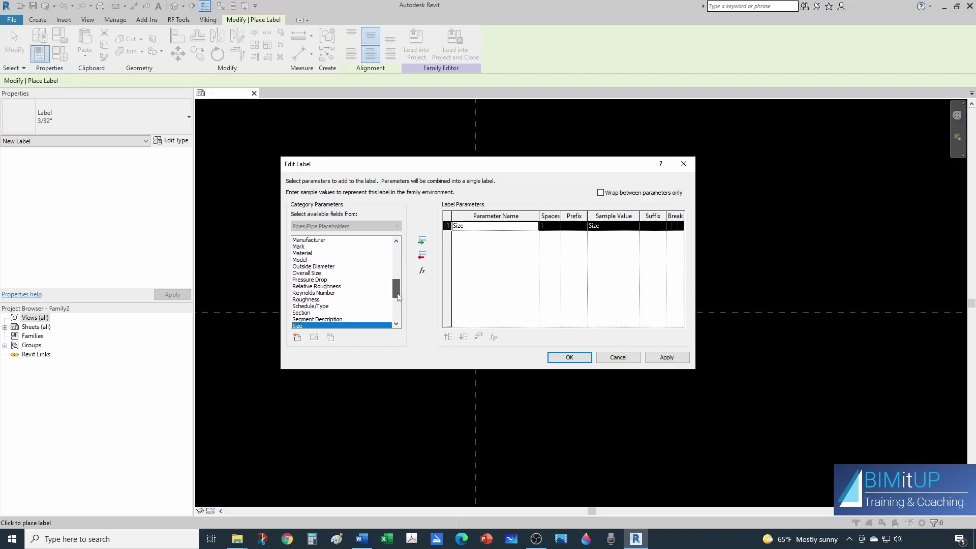
scroll(397, 303, down, 1)
scroll(398, 304, down, 1)
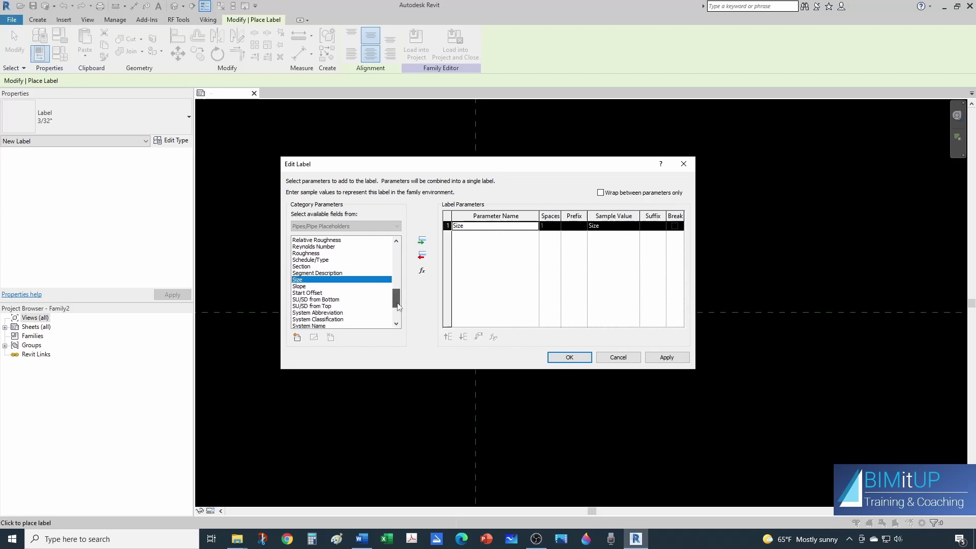
click(341, 312)
click(422, 241)
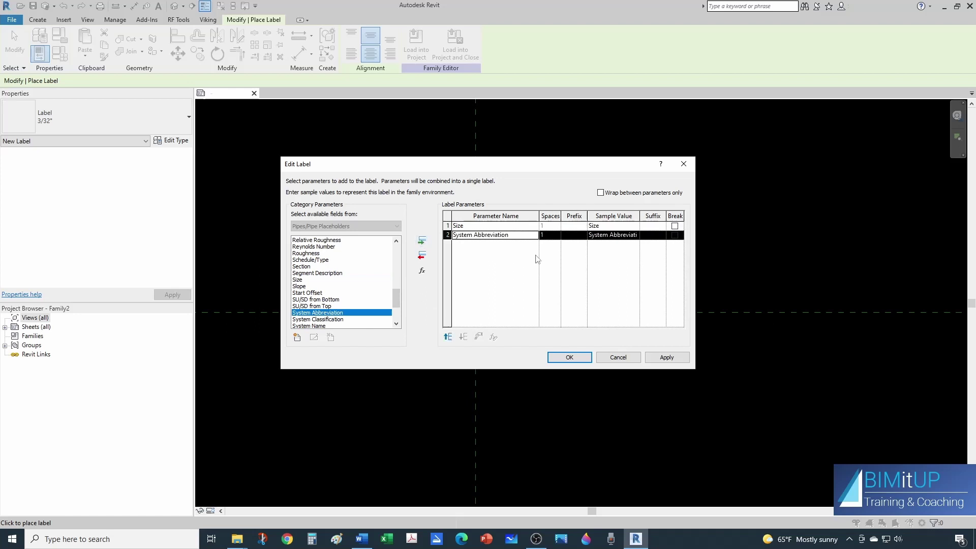
click(649, 236)
text(DN)
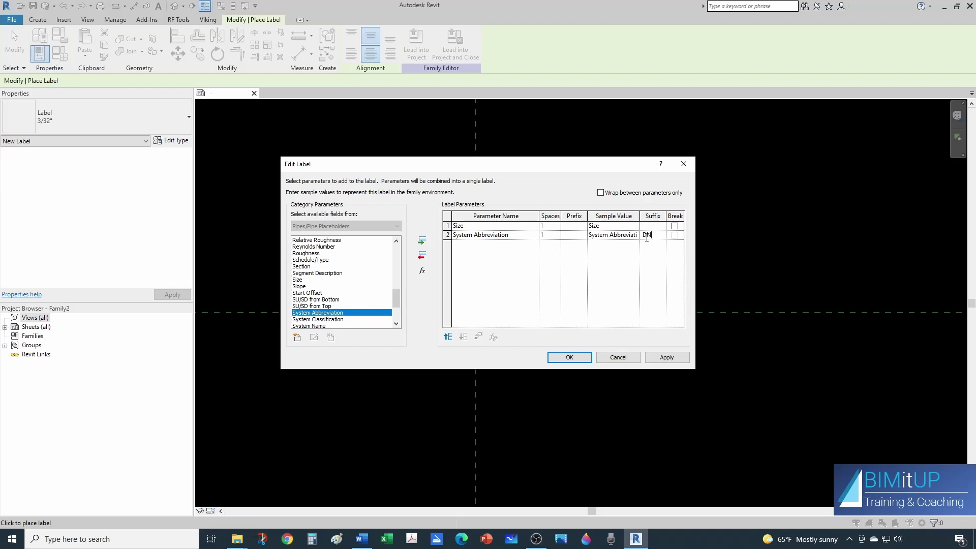
click(581, 357)
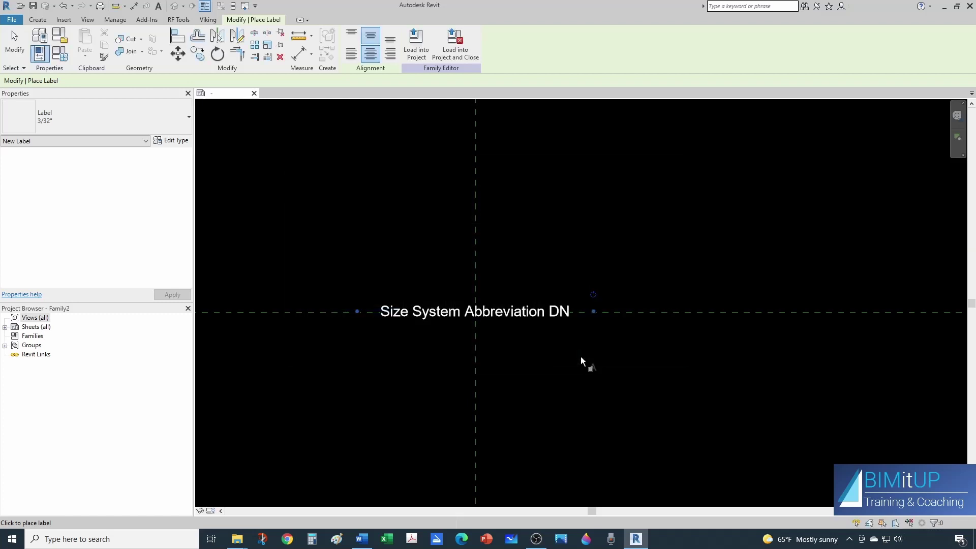
Step: Set the label's sample values to 00 and XXX
key(Escape)
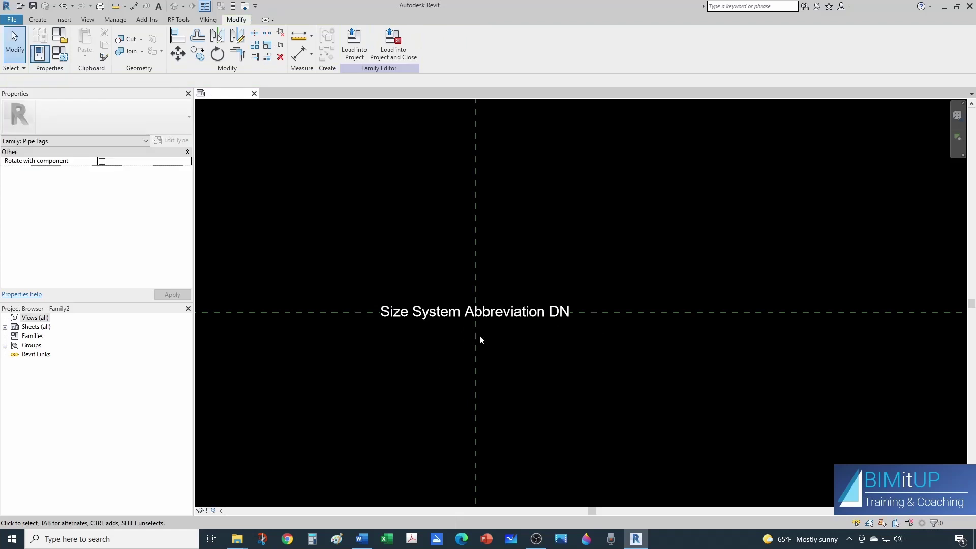
click(434, 322)
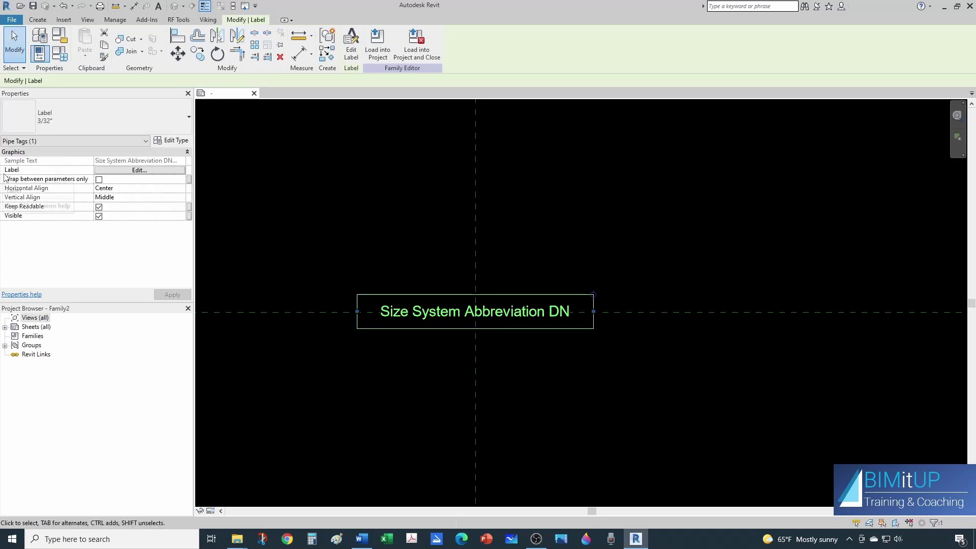
click(113, 173)
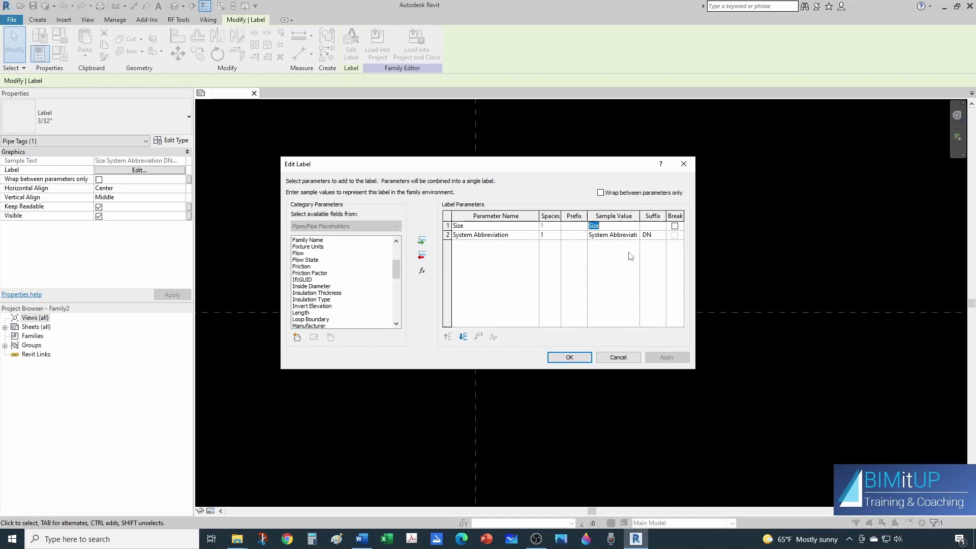
text(00)
click(632, 236)
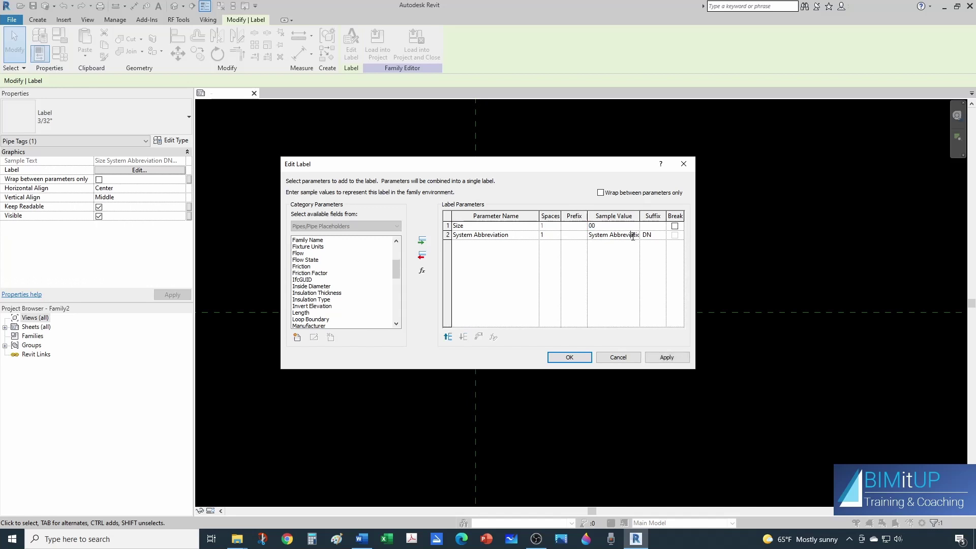
double_click(632, 236)
text(XXX)
click(580, 355)
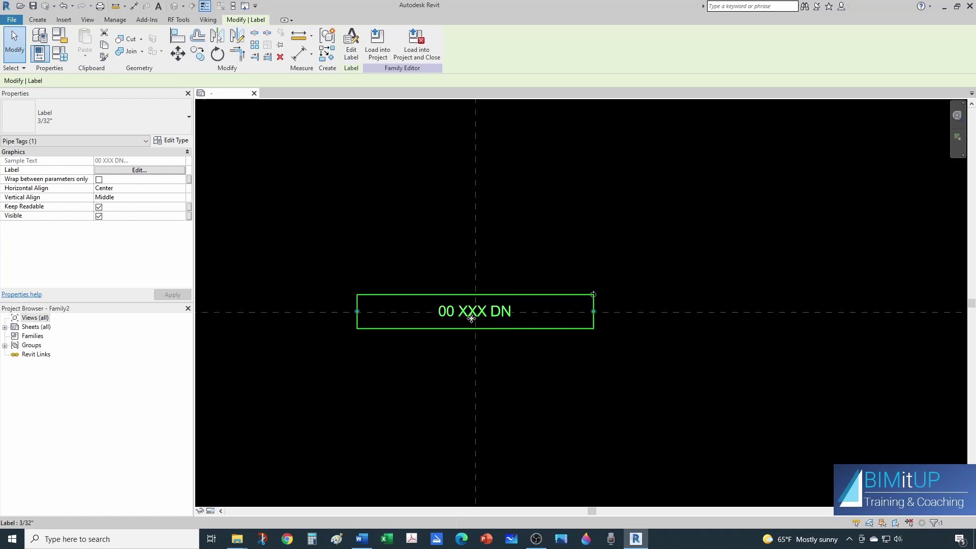
click(453, 363)
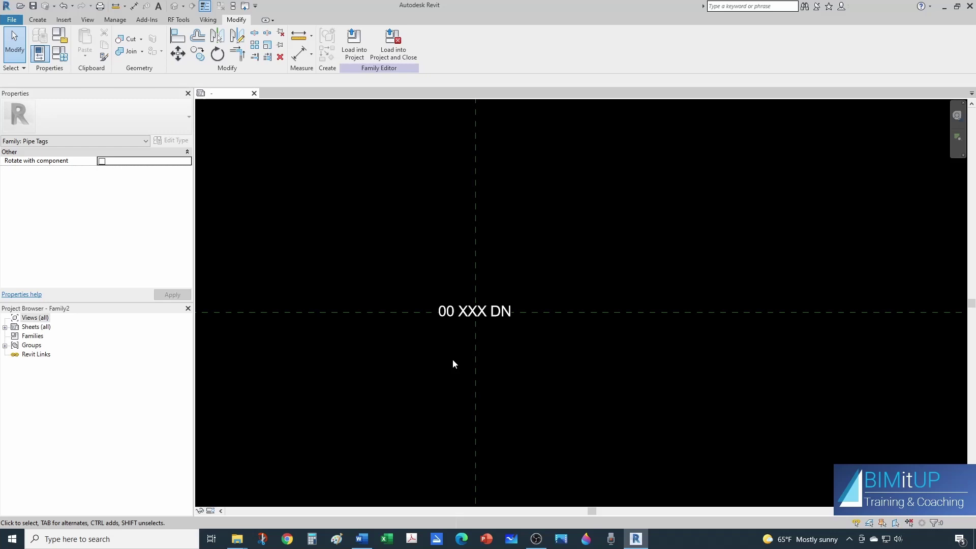
Step: Set the label type's Width Factor to 0.75
click(449, 325)
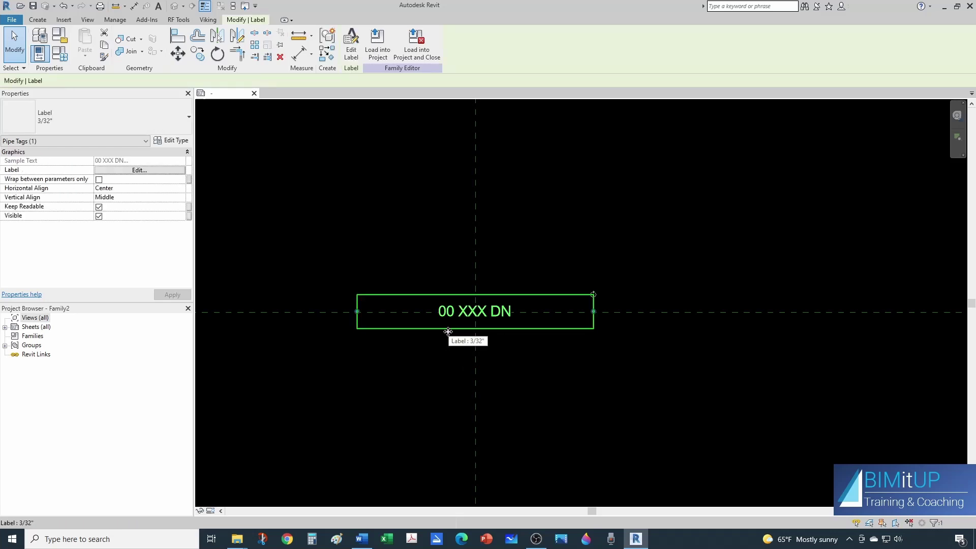
click(172, 141)
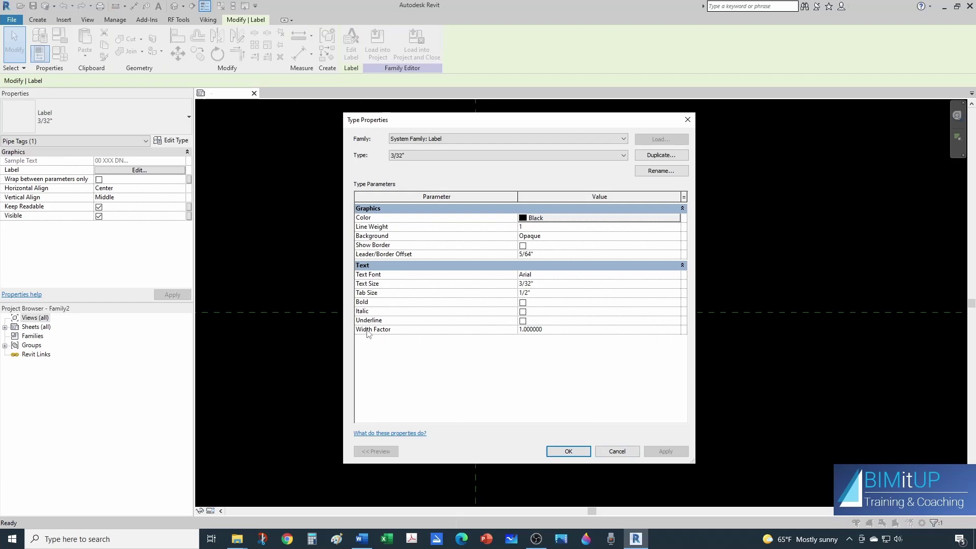
click(553, 329)
text(0.75)
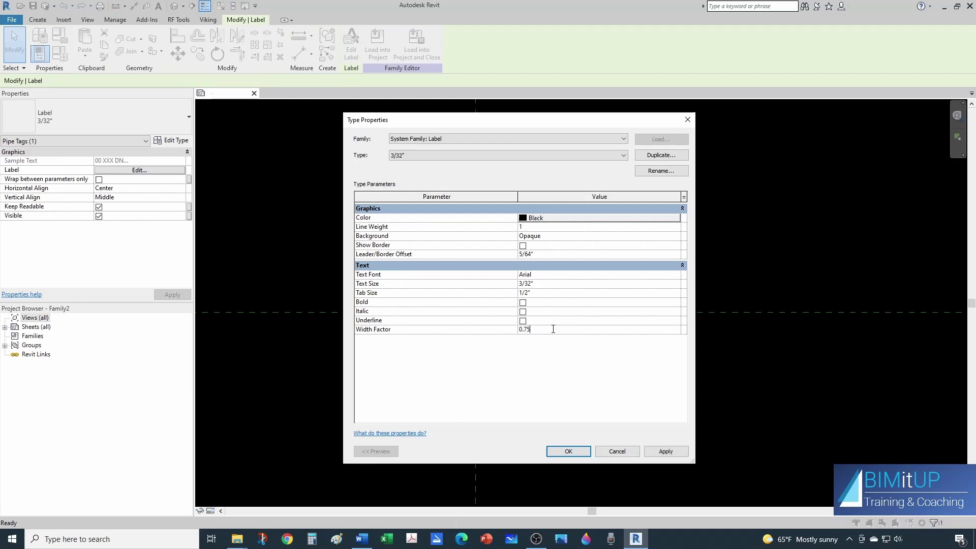
click(568, 452)
Step: Narrow the label box to fit the 00 XXX DN text and recentre the view
click(550, 395)
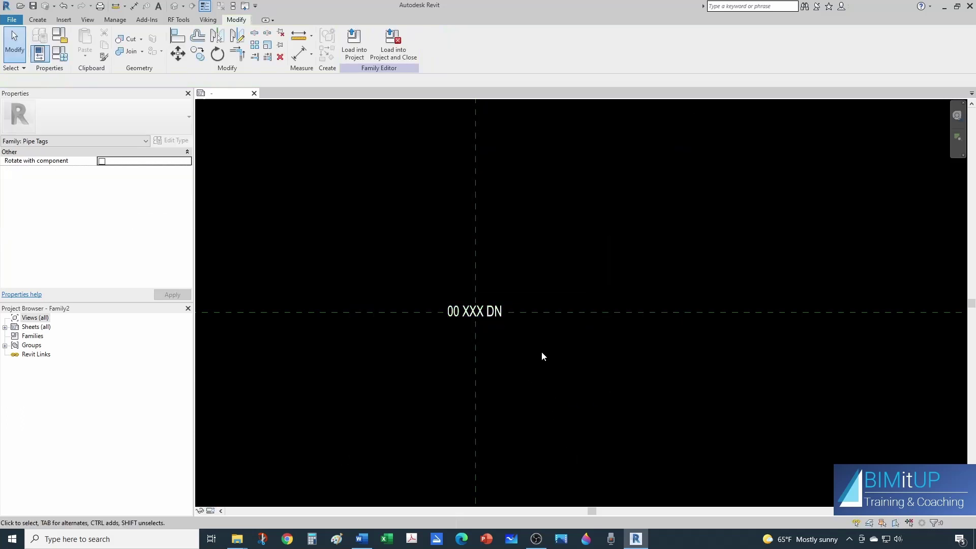
click(511, 323)
scroll(409, 316, up, 2)
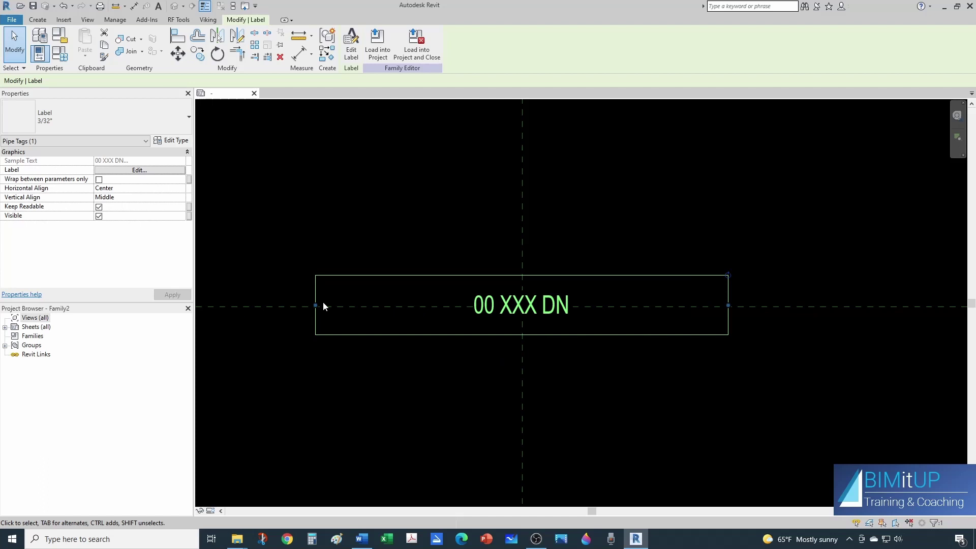
drag(320, 307, 443, 310)
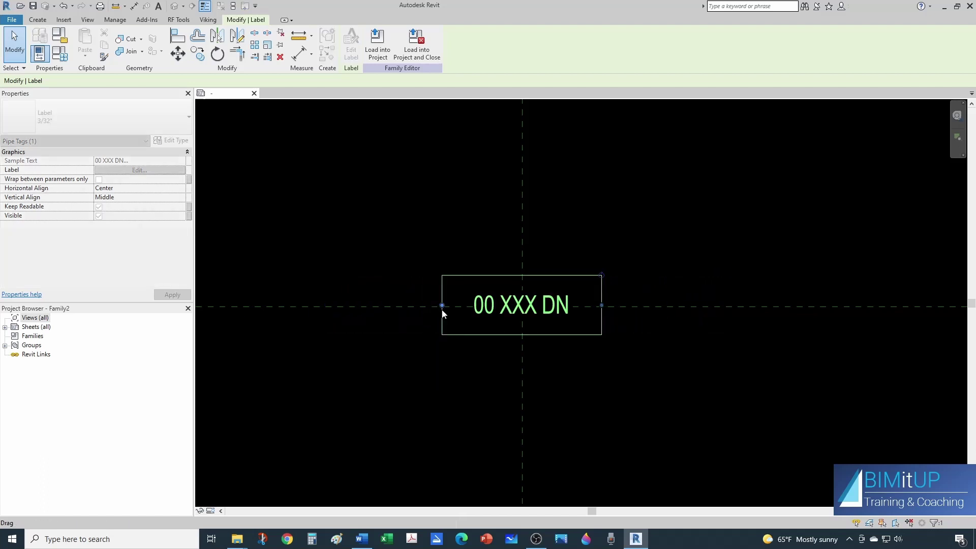
click(444, 379)
scroll(445, 376, down, 1)
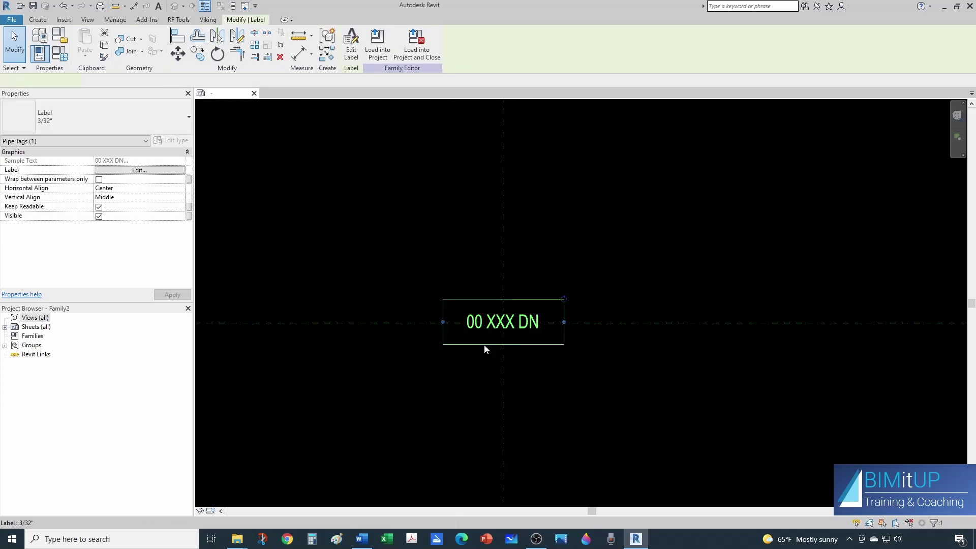
scroll(473, 365, up, 2)
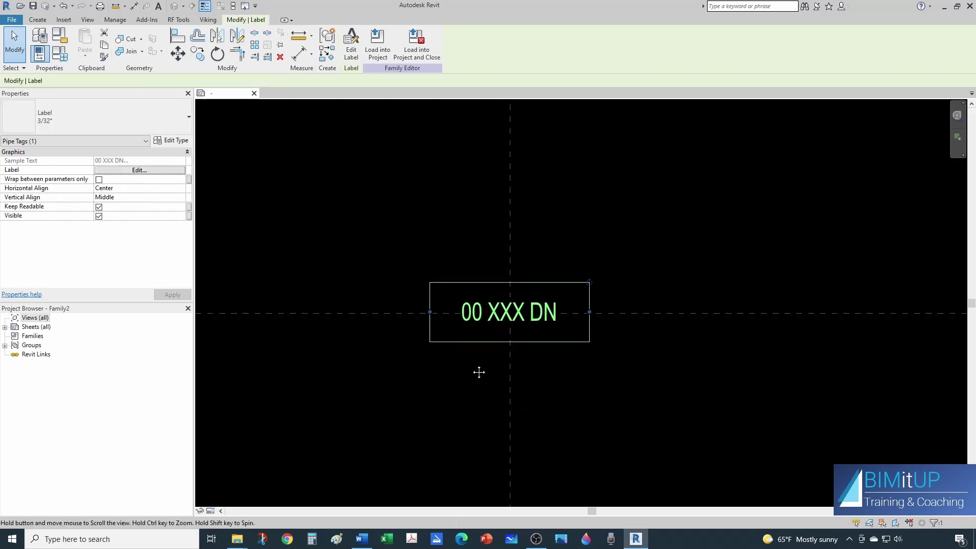
middle_drag(477, 370, 420, 392)
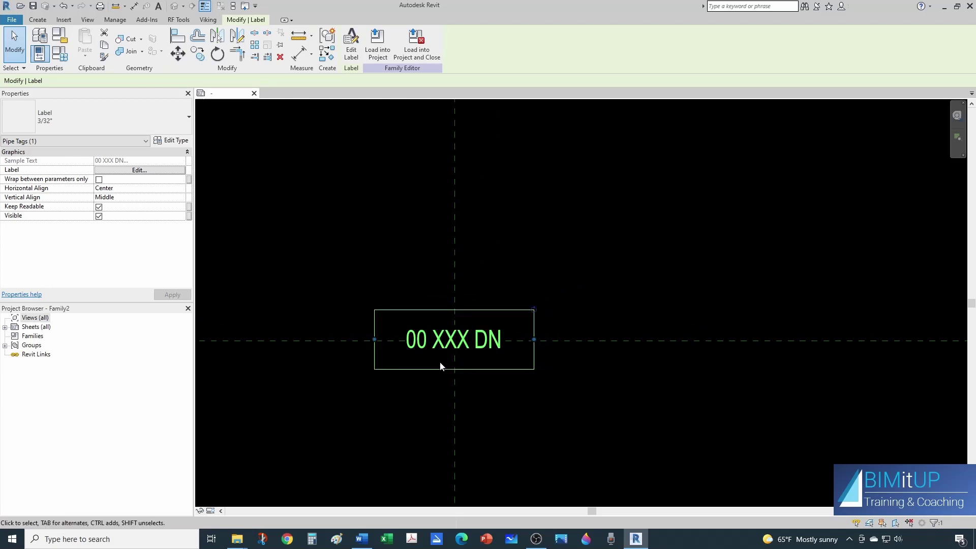
Step: Copy the label 1" straight up
click(201, 58)
click(337, 352)
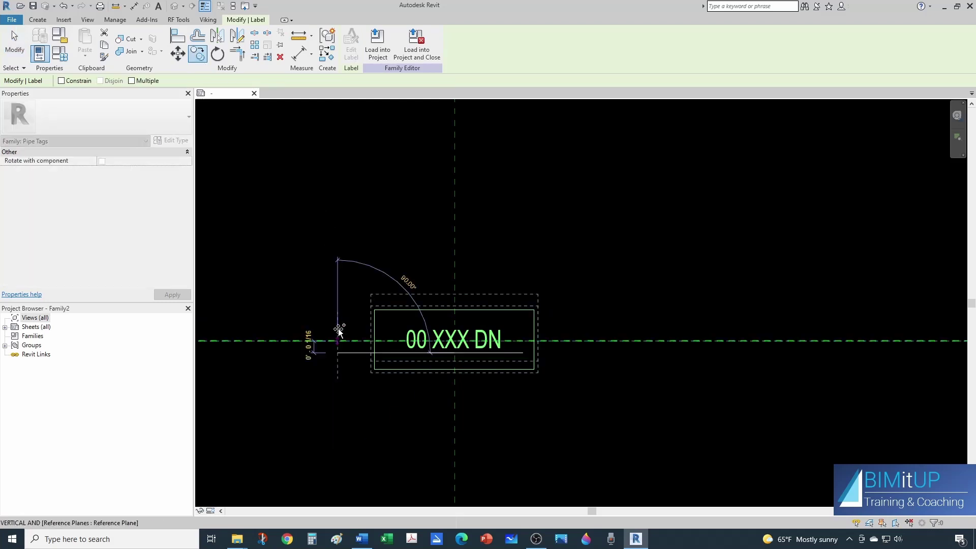
text(1)
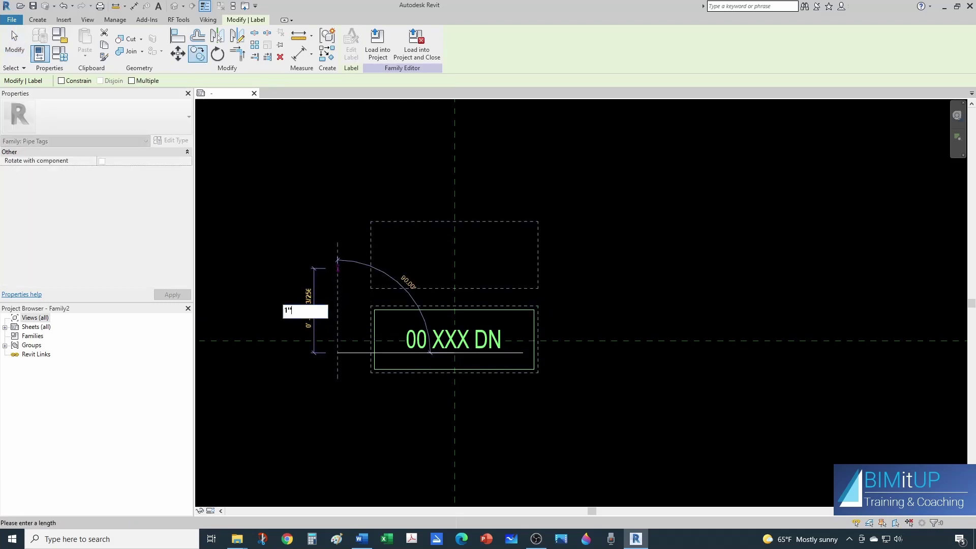
key(Return)
scroll(337, 268, down, 2)
middle_drag(236, 116, 309, 194)
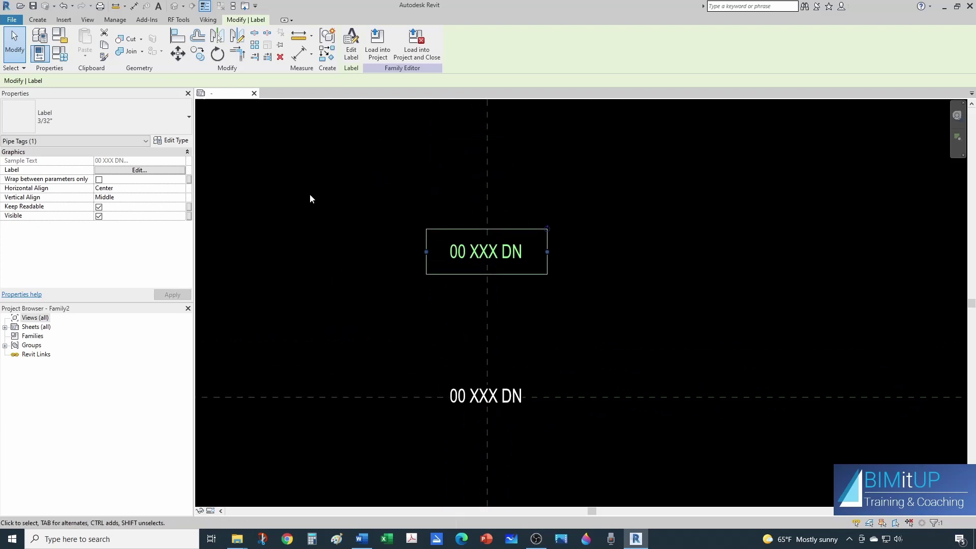
Step: Copy the new label another 1" higher, giving three stacked labels
click(198, 54)
click(332, 307)
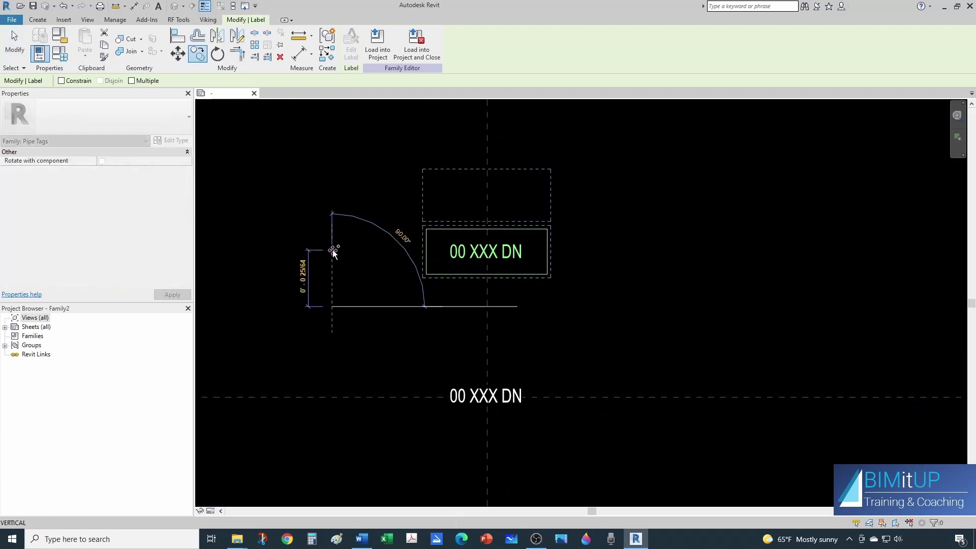
text(1)
key(Return)
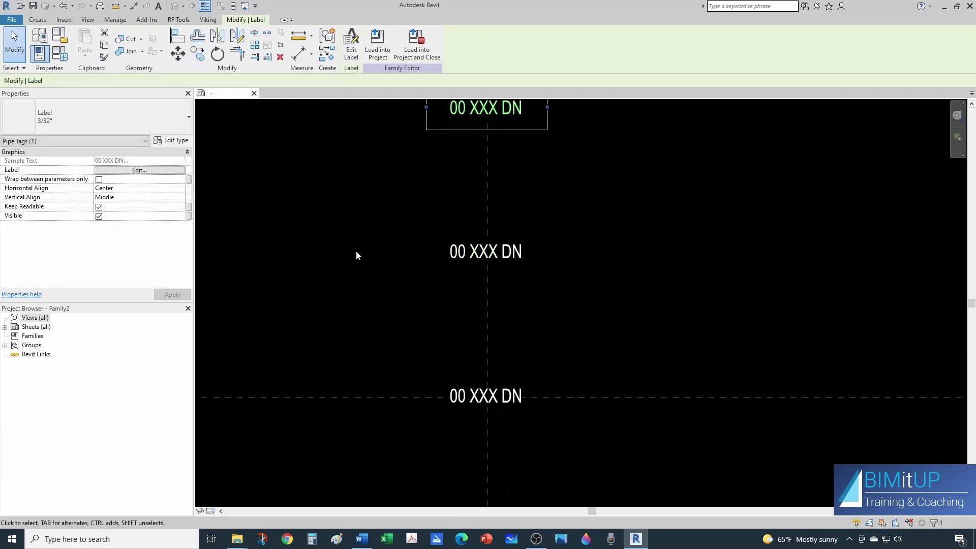
click(355, 255)
scroll(398, 256, down, 2)
scroll(398, 256, down, 1)
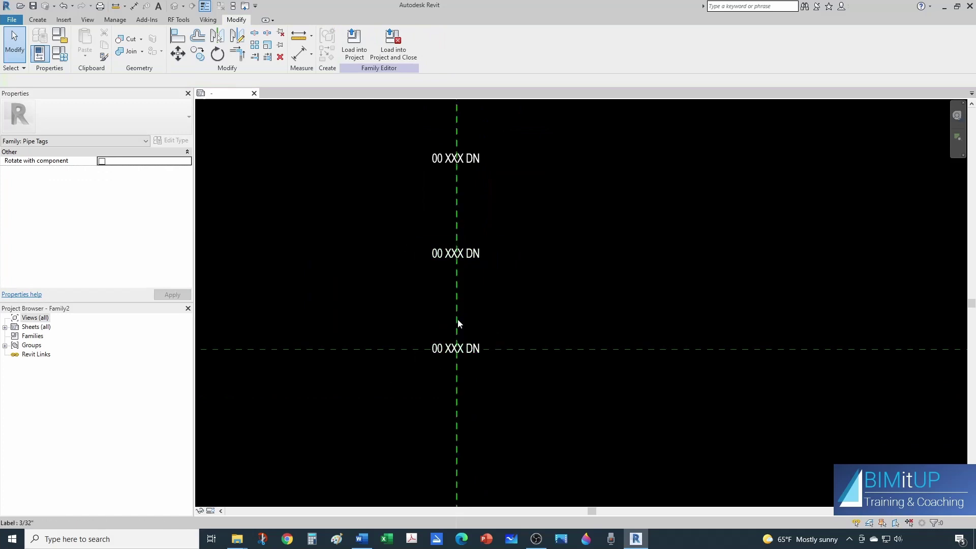
middle_drag(423, 178, 414, 228)
scroll(414, 228, up, 1)
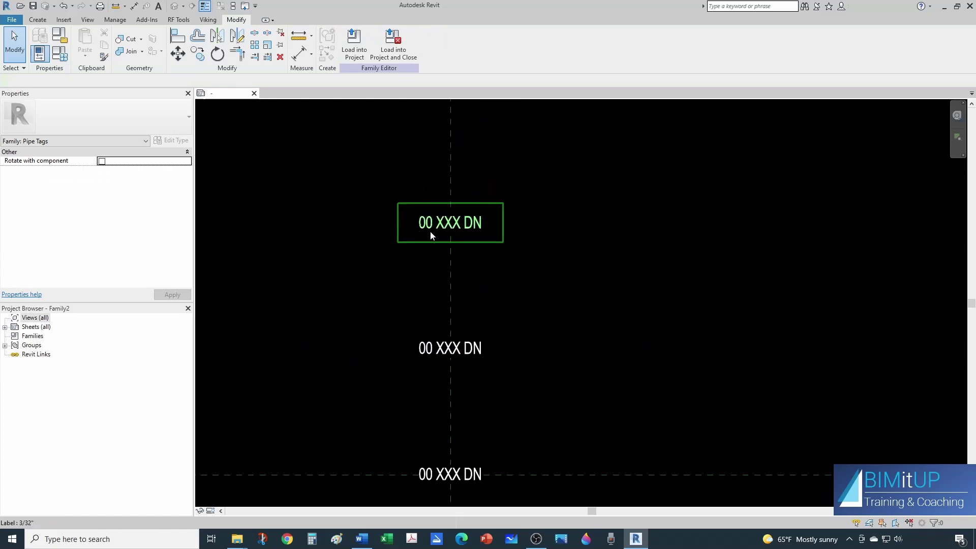
scroll(477, 347, up, 1)
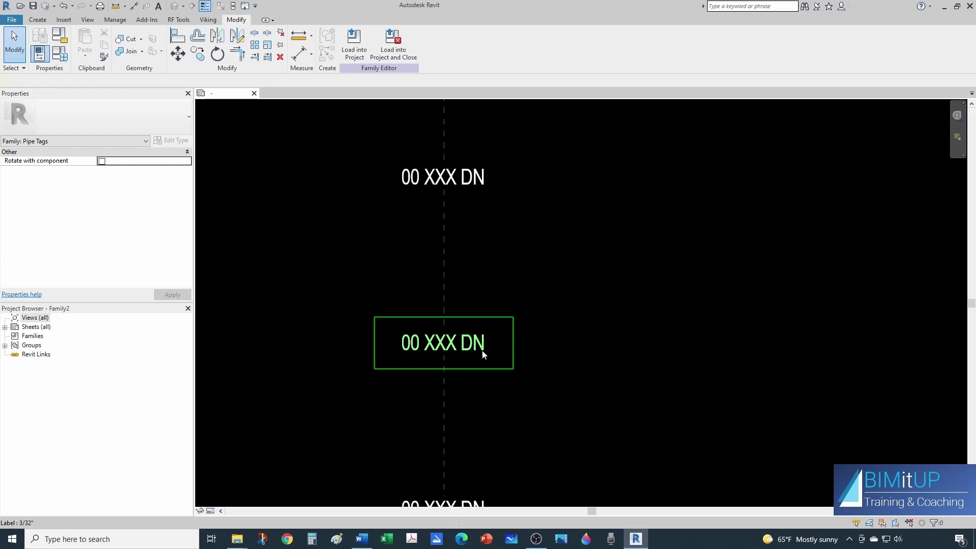
Step: Change the middle label's suffix from DN to UP
click(483, 354)
click(163, 171)
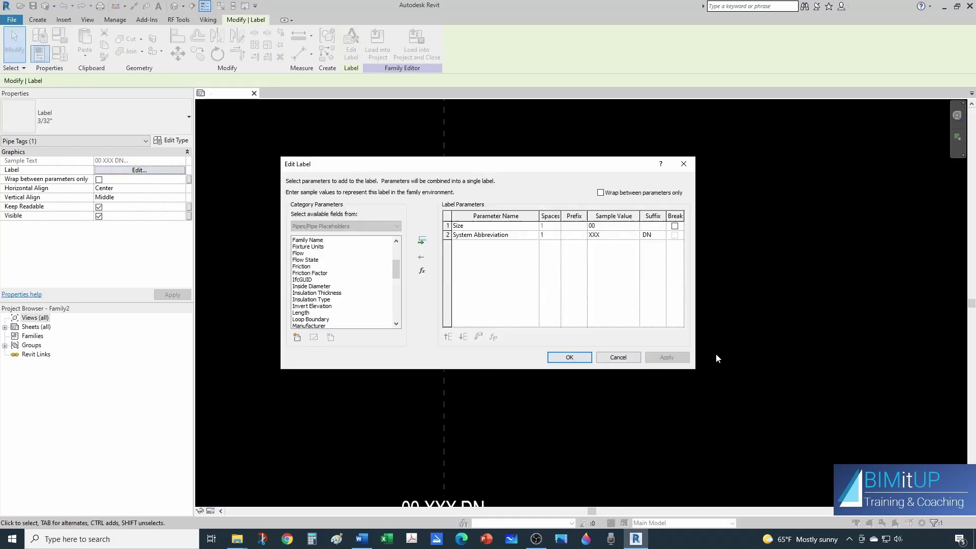
click(653, 235)
click(588, 357)
click(576, 324)
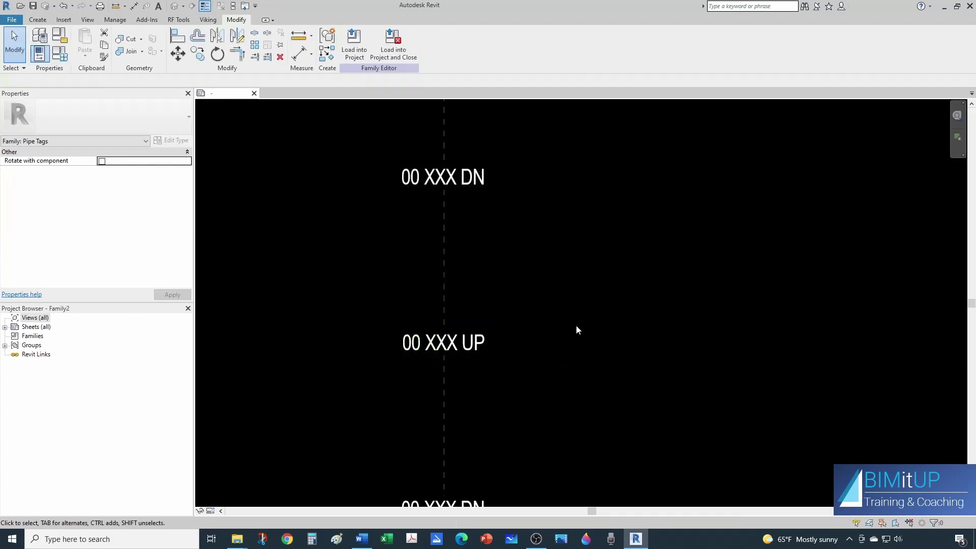
Step: Change the bottom label's suffix to UP&DN and widen its box to keep one line
middle_drag(506, 446, 497, 386)
scroll(503, 405, up, 1)
click(481, 407)
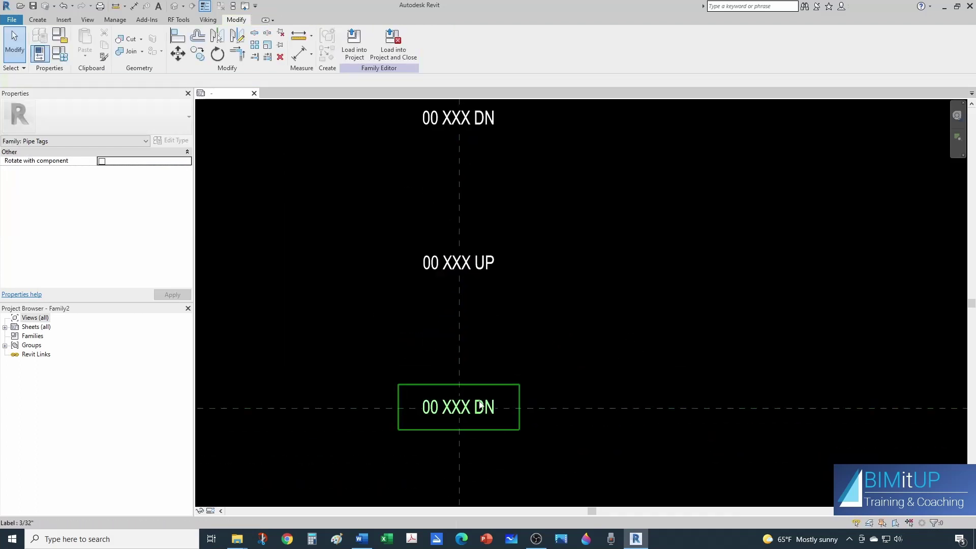
click(145, 170)
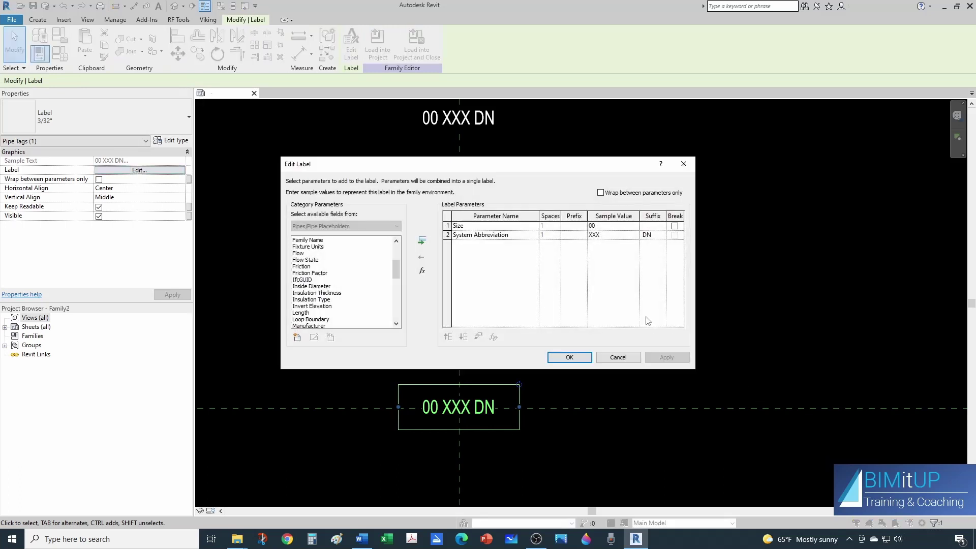
click(652, 234)
click(570, 357)
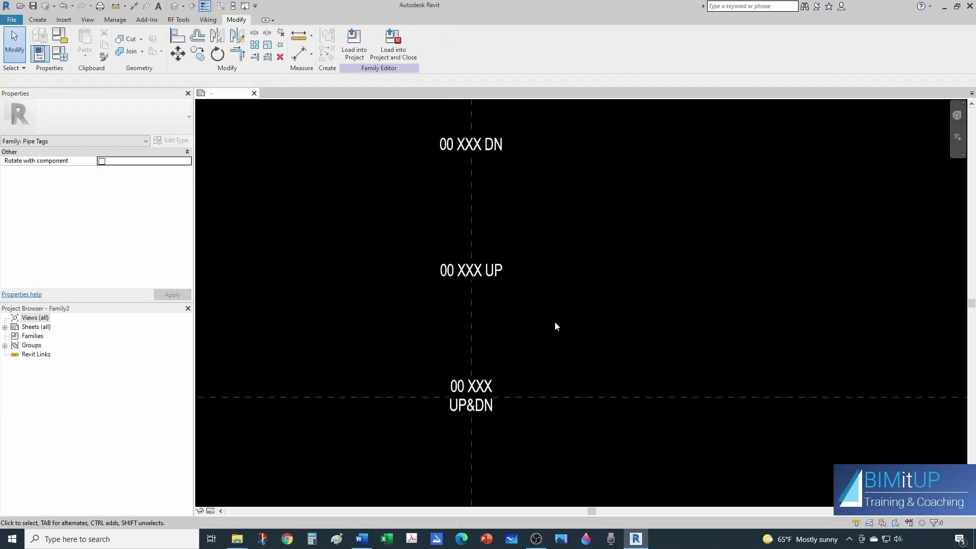
click(432, 403)
scroll(432, 402, up, 1)
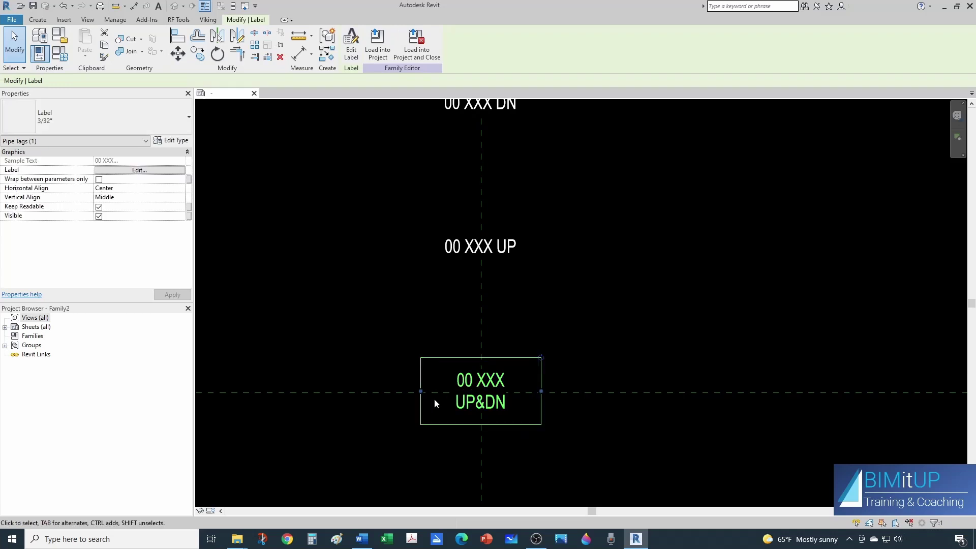
scroll(424, 395, up, 1)
drag(420, 391, 412, 390)
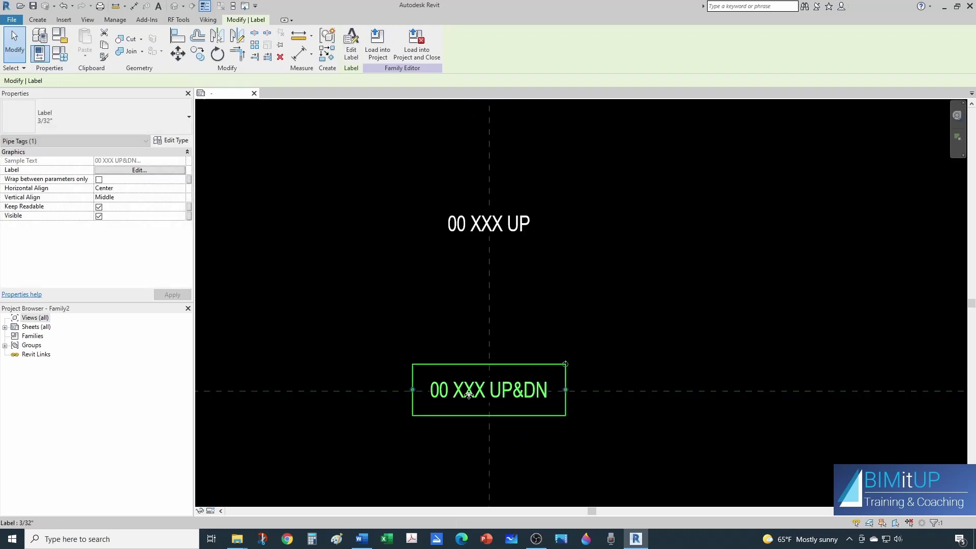
click(545, 352)
scroll(545, 352, down, 2)
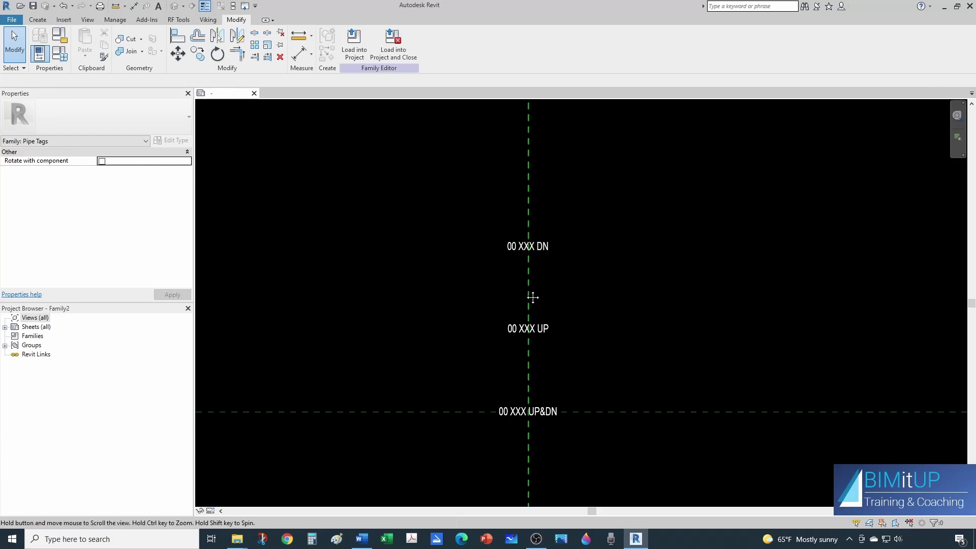
middle_drag(530, 296, 510, 290)
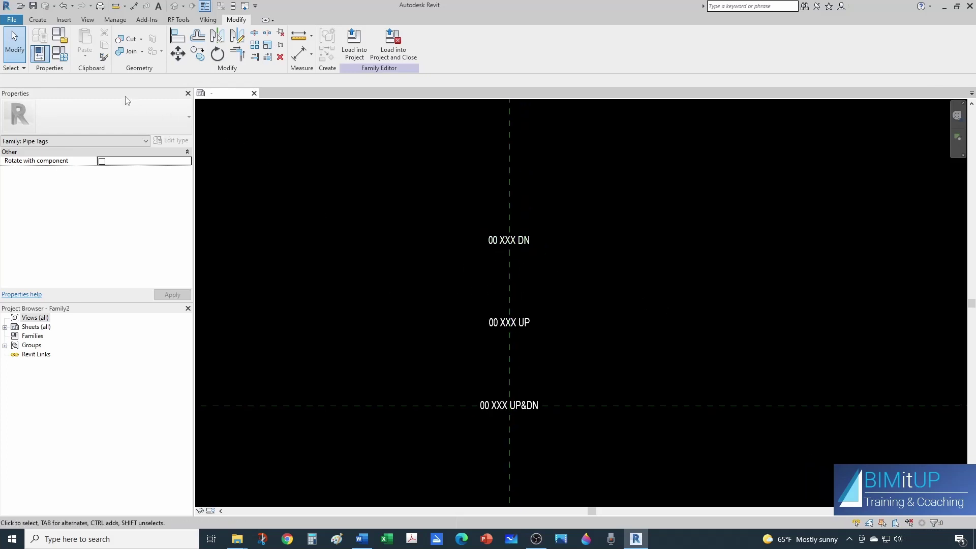
click(59, 53)
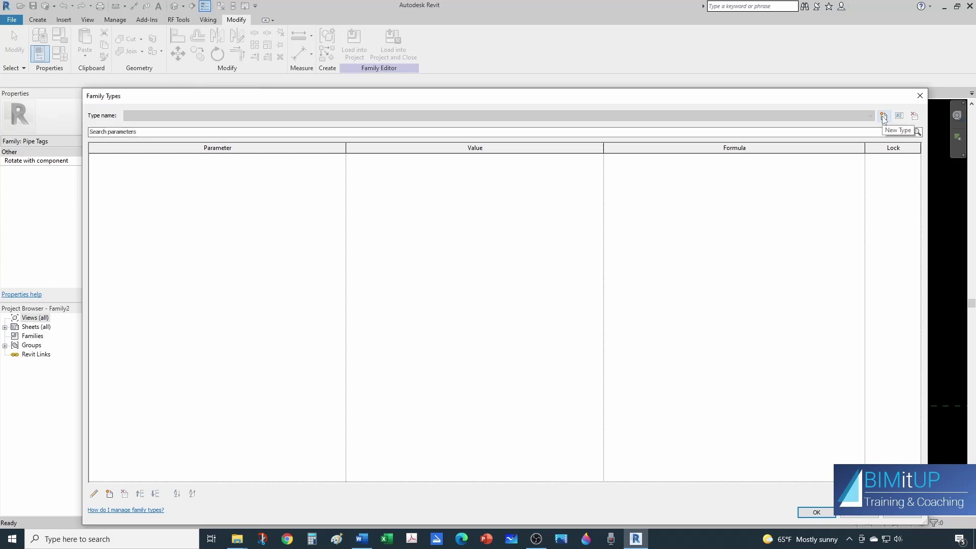
Step: Create family types named DN, UP and UP&DN
click(883, 116)
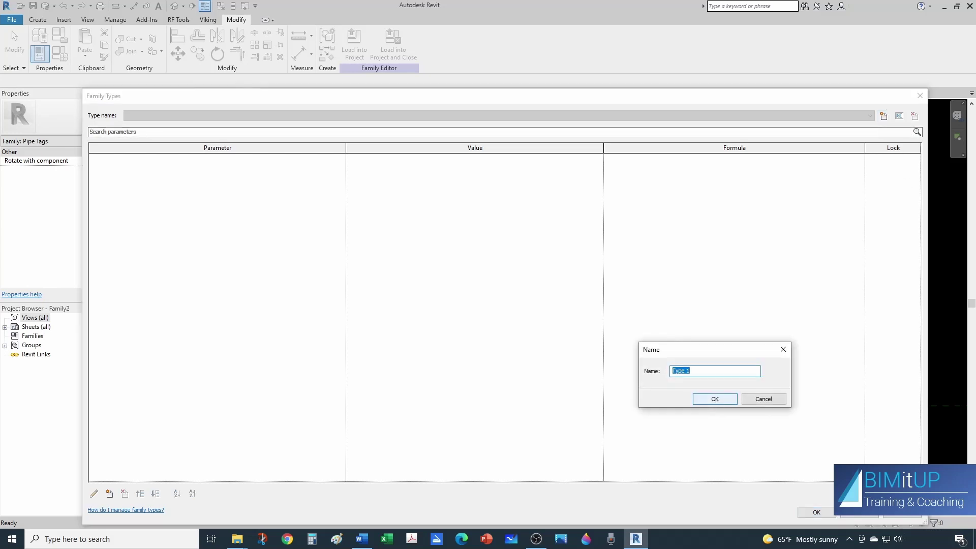
text(DN)
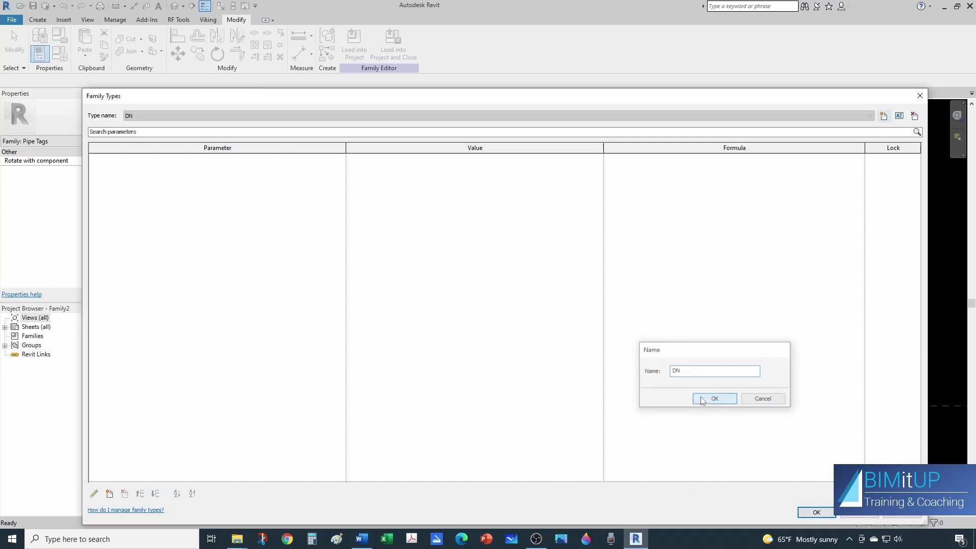
click(697, 399)
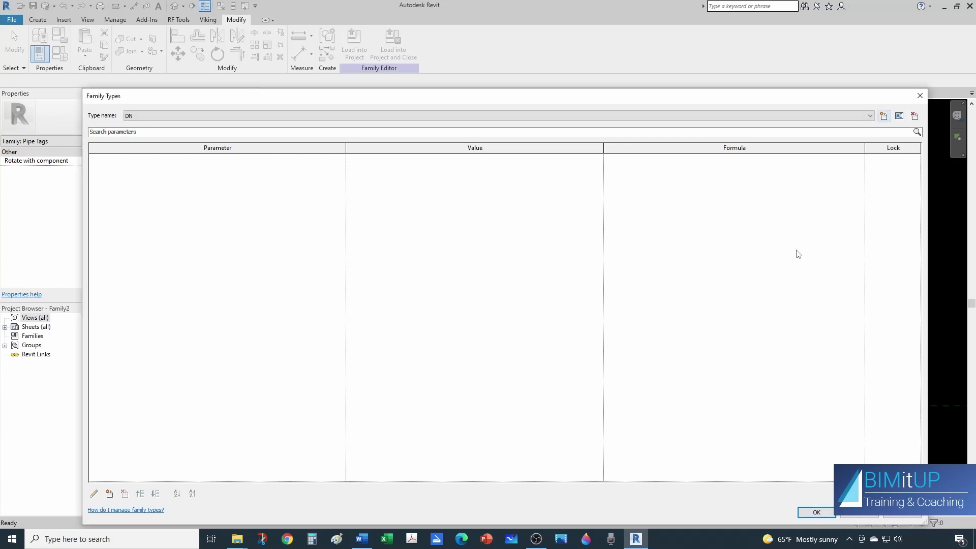
click(883, 115)
text(UP)
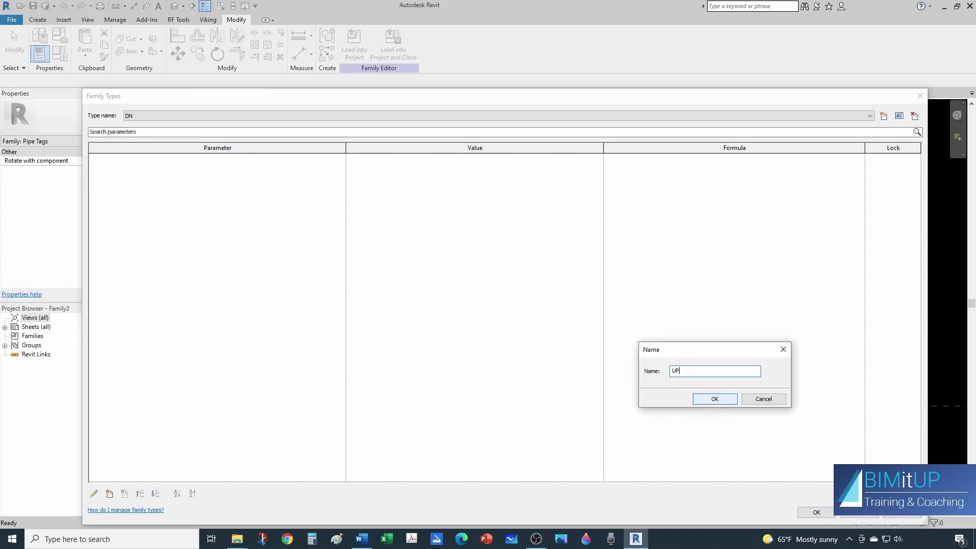
click(706, 396)
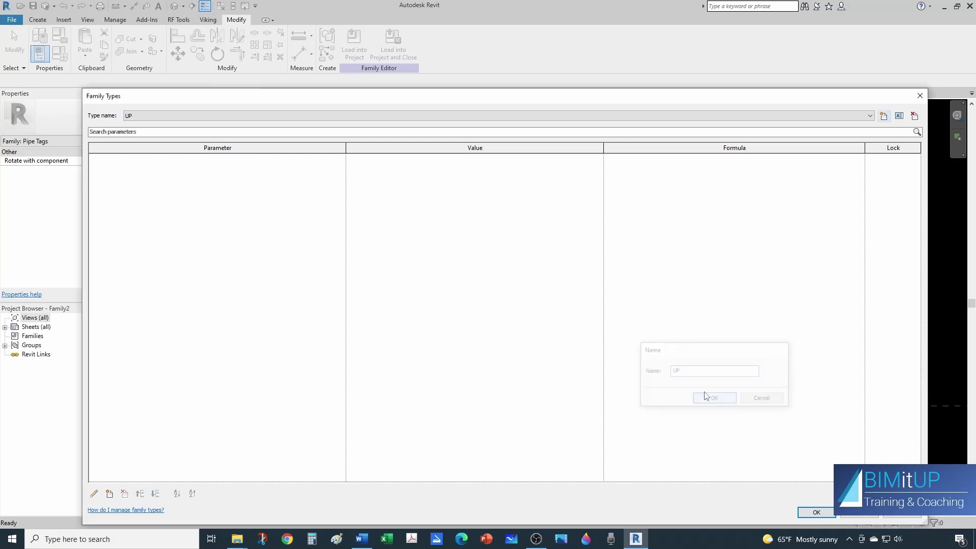
click(883, 116)
text(UP&DN)
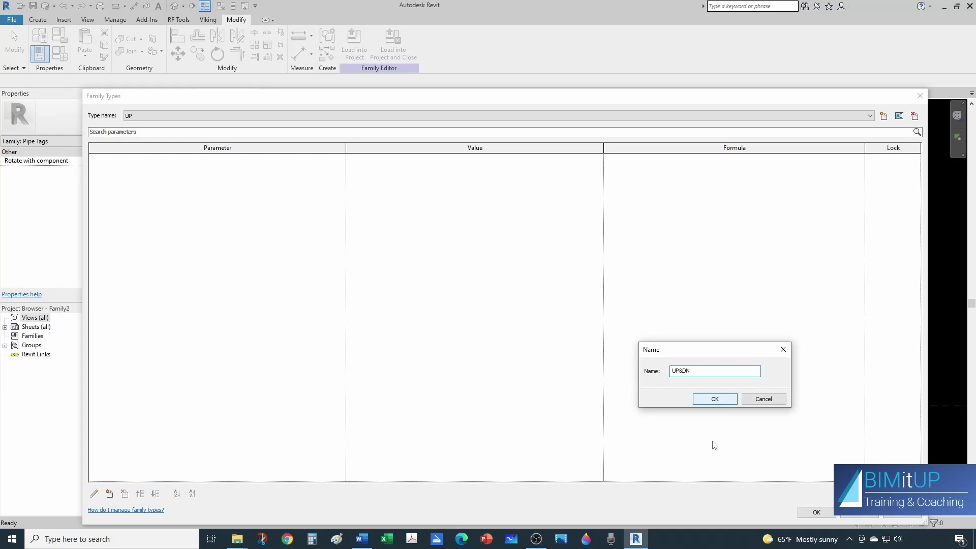
click(703, 401)
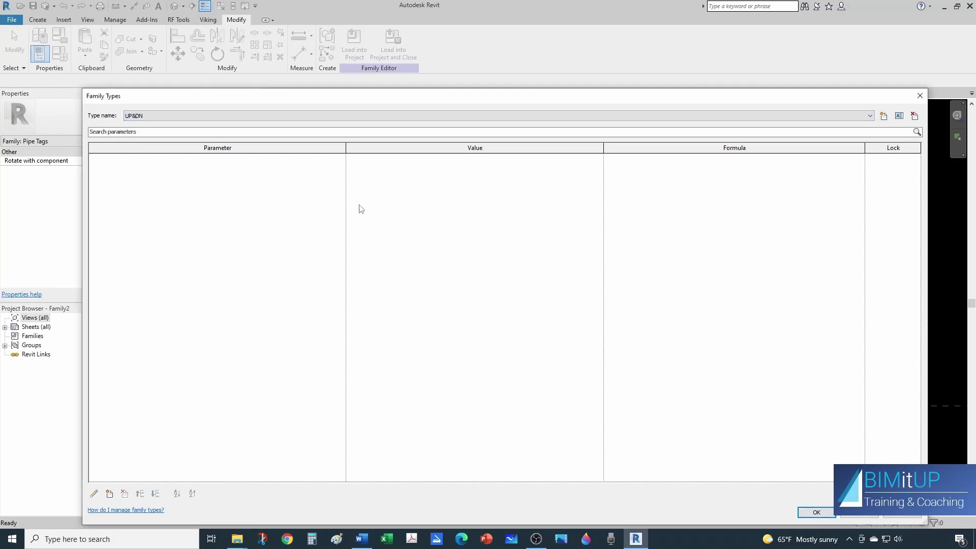
Step: Check the type list shows DN, UP and UP&DN, keeping UP&DN current
click(273, 116)
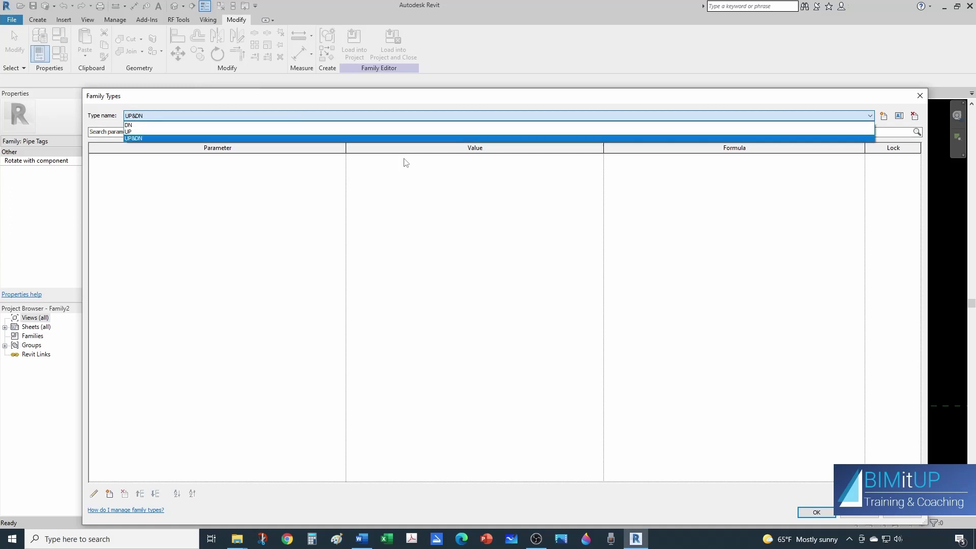
click(467, 214)
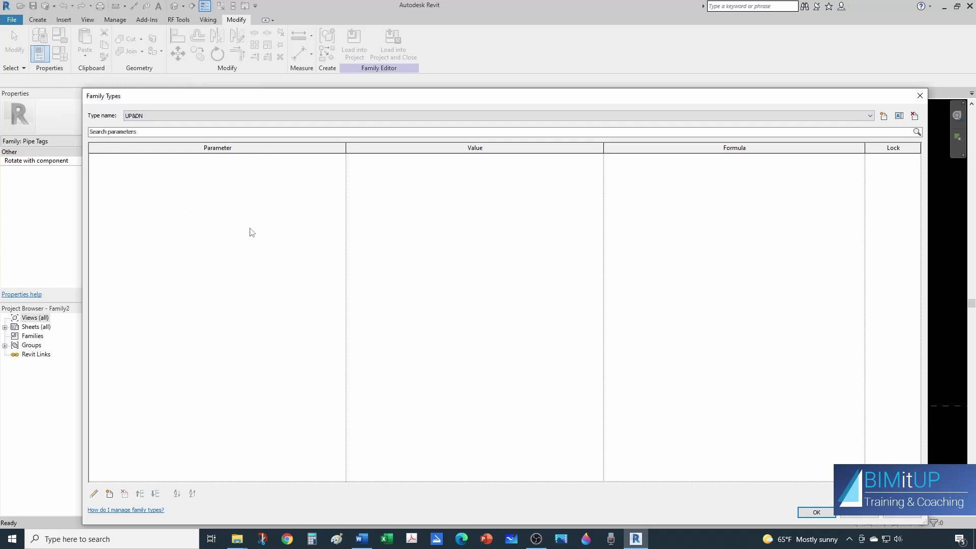
click(199, 116)
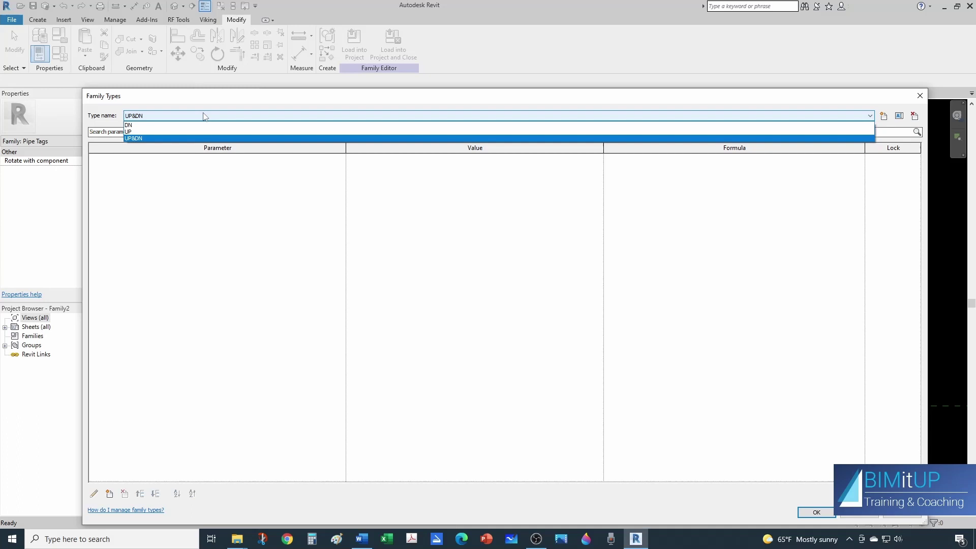
click(169, 214)
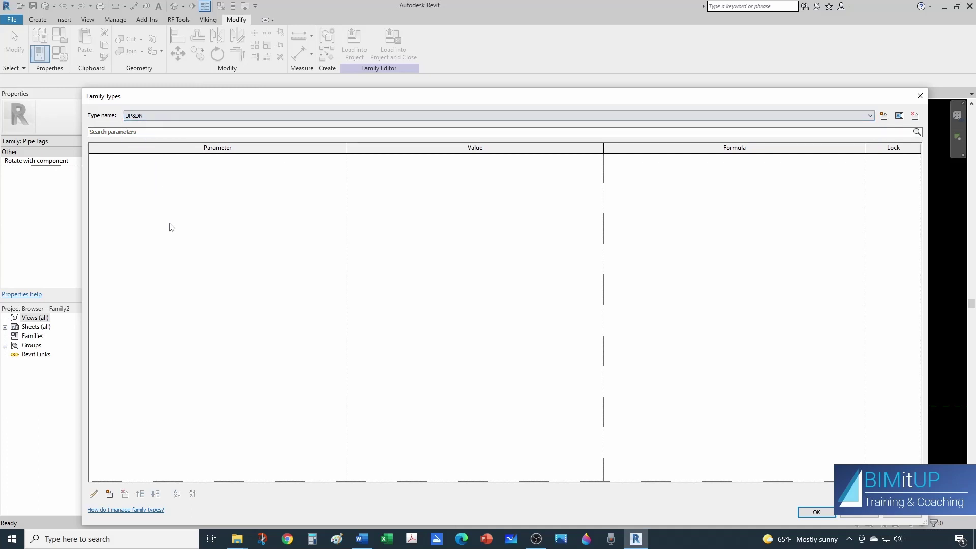
Step: Add a Yes/No parameter named DN grouped under Identity Data
click(109, 494)
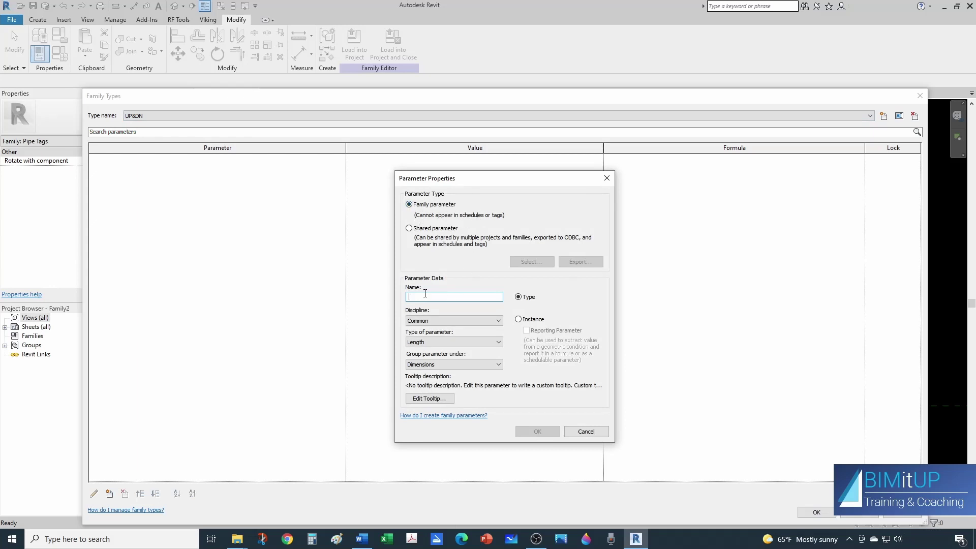
text(DN)
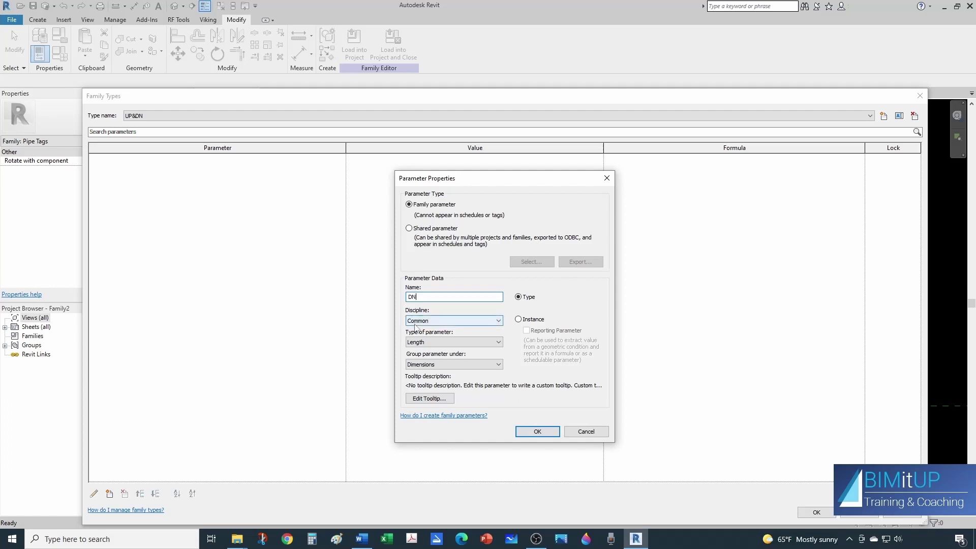
click(433, 344)
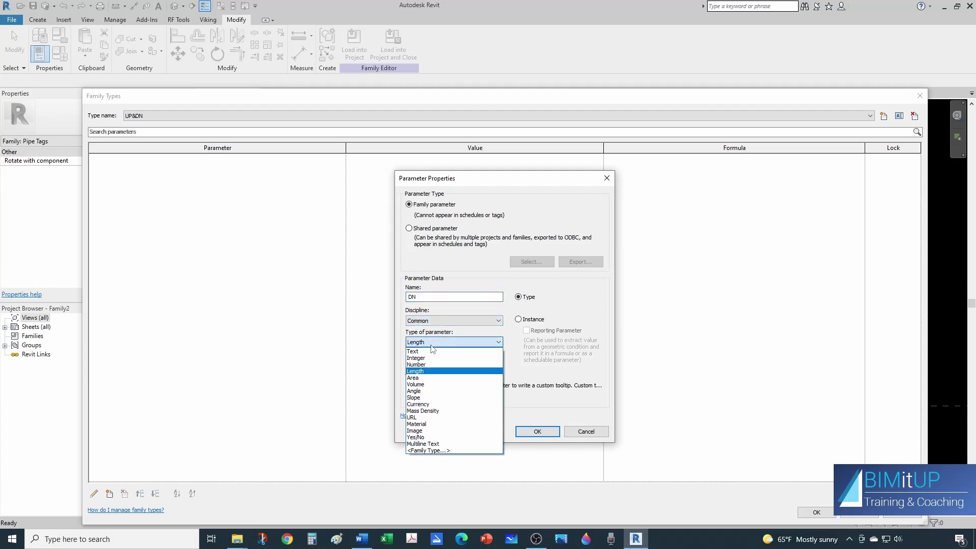
click(425, 437)
click(446, 364)
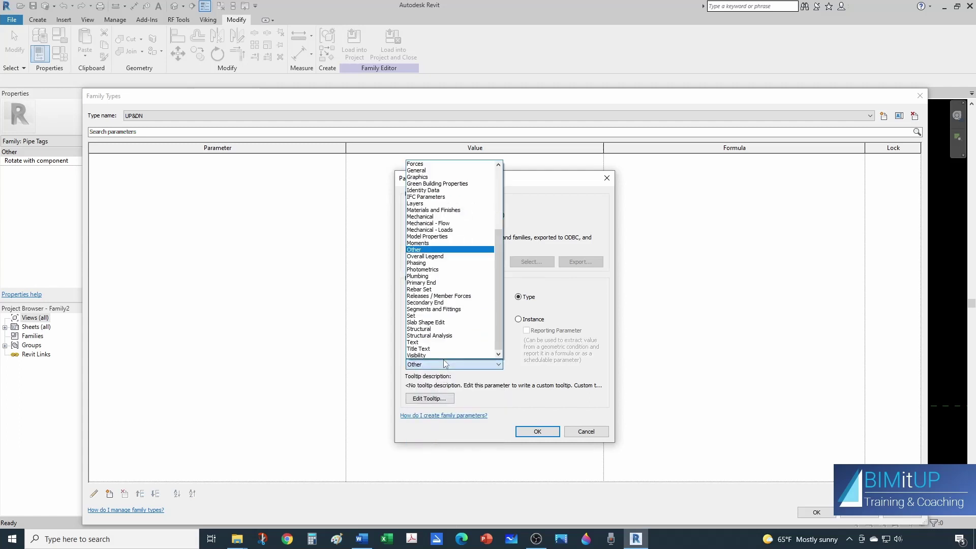
click(422, 190)
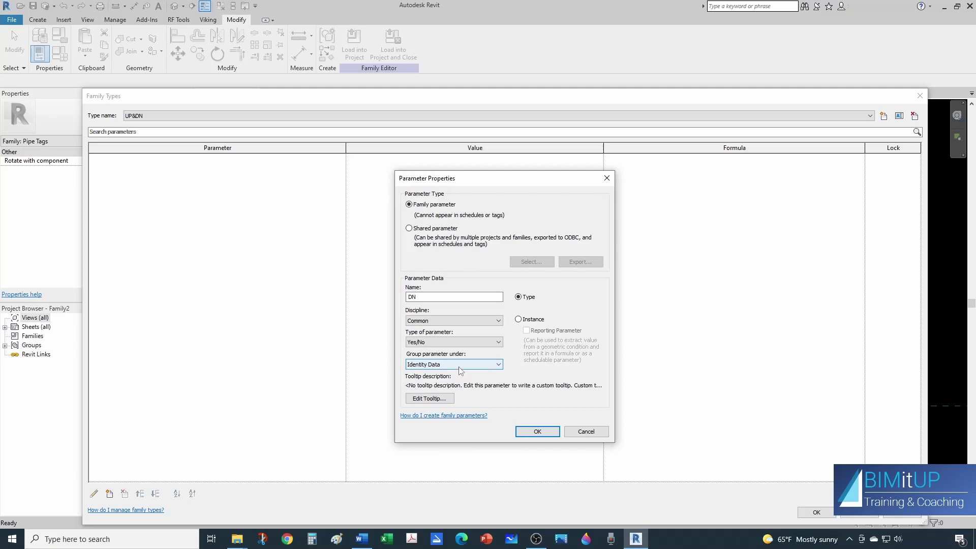
click(537, 431)
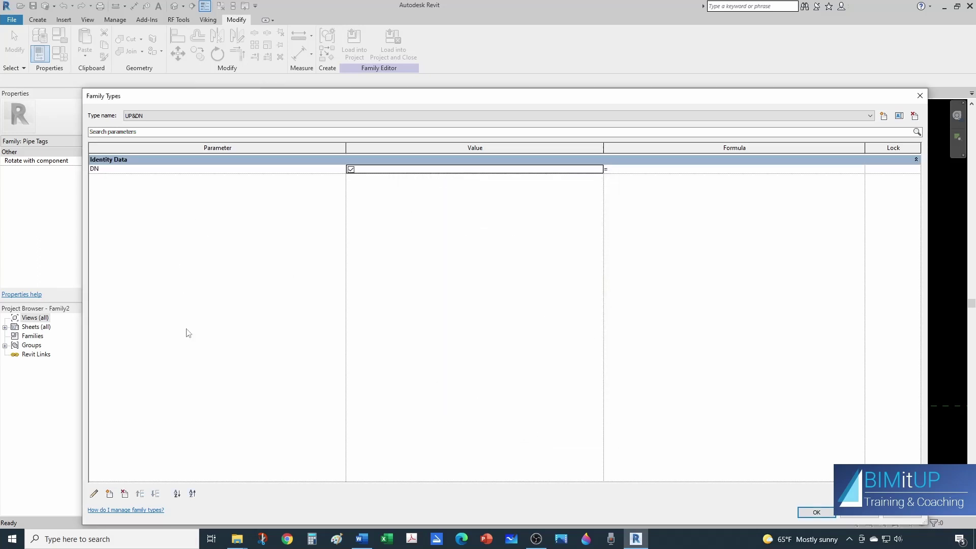
Step: Add a matching Yes/No parameter named UP under Identity Data
click(109, 494)
text(U)
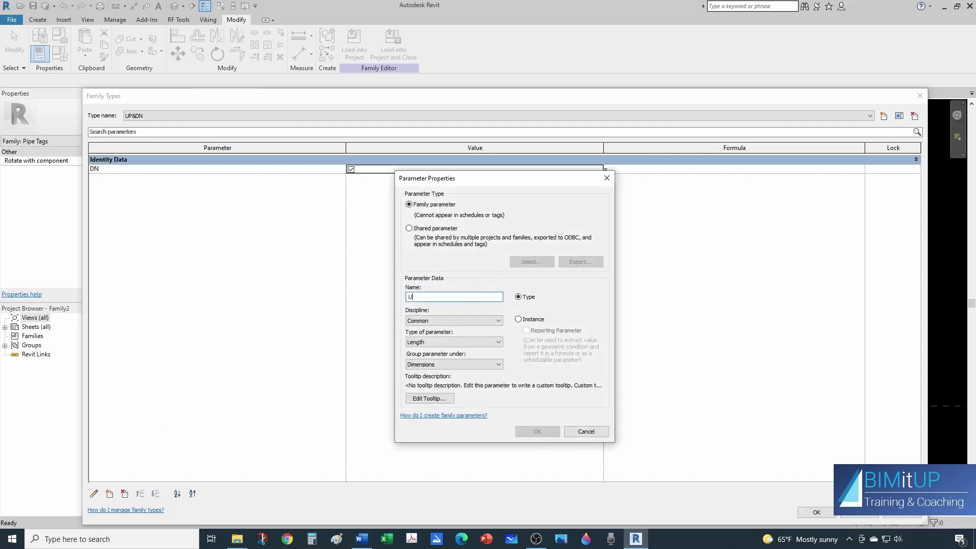
text(P)
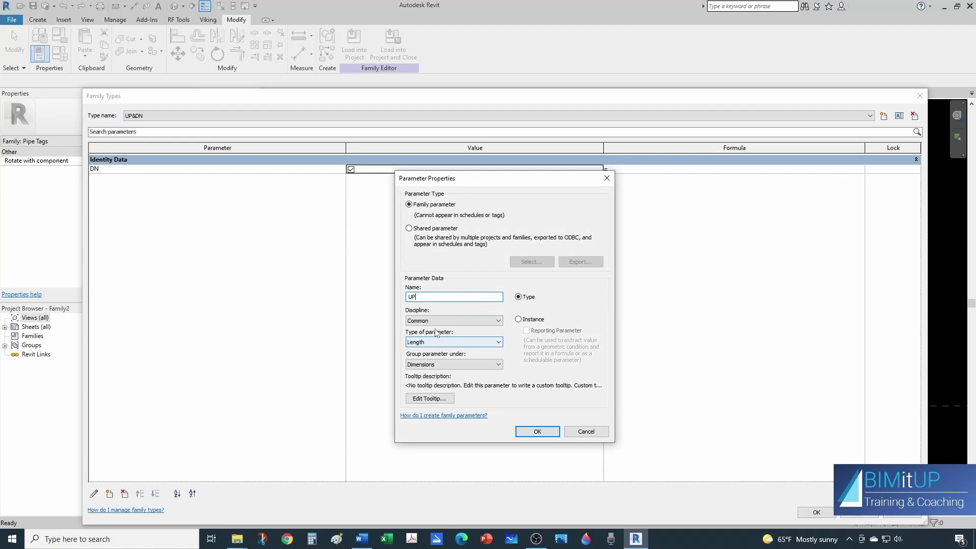
click(435, 343)
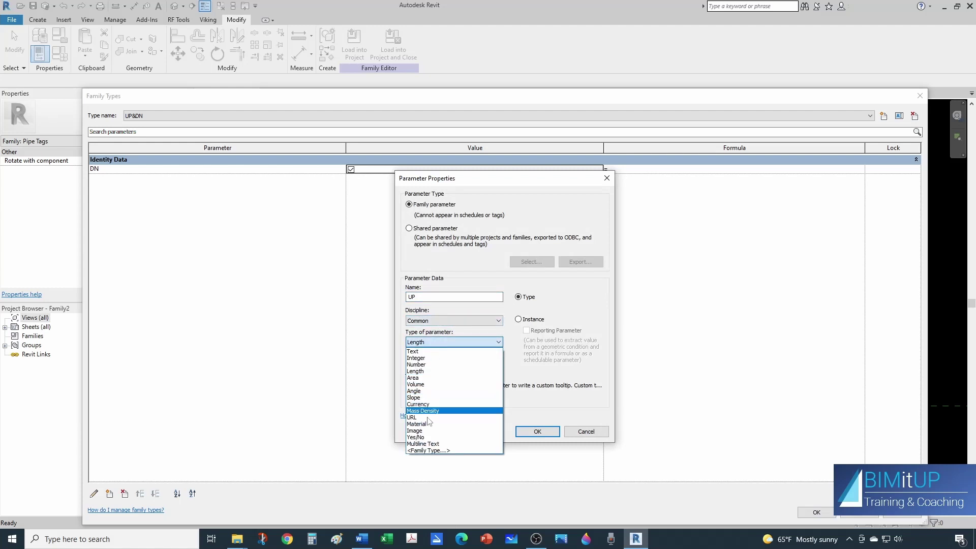
click(433, 438)
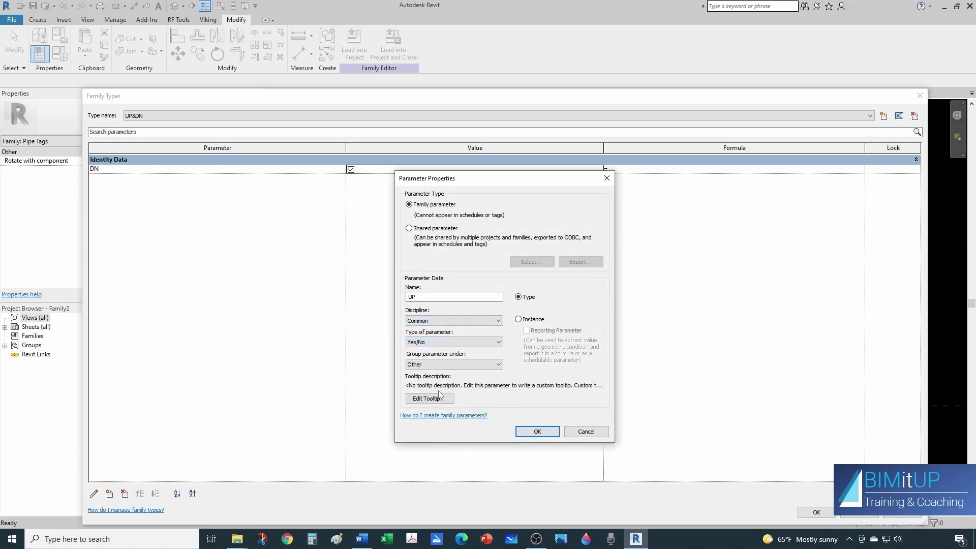
click(436, 364)
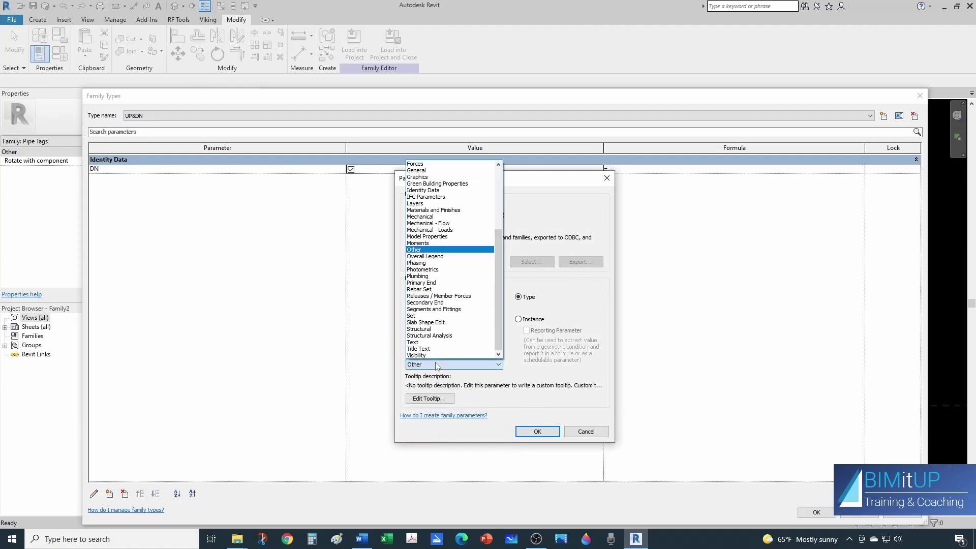
click(424, 191)
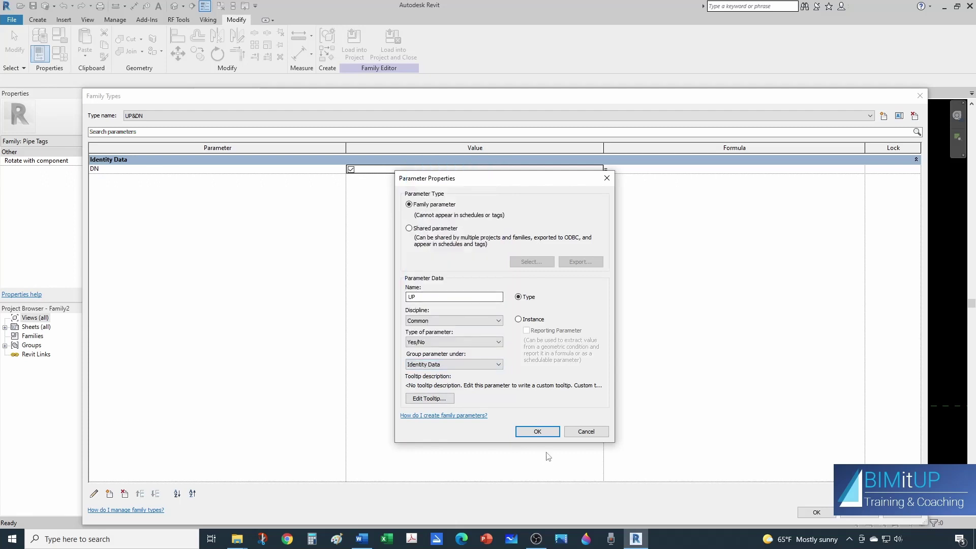
click(537, 431)
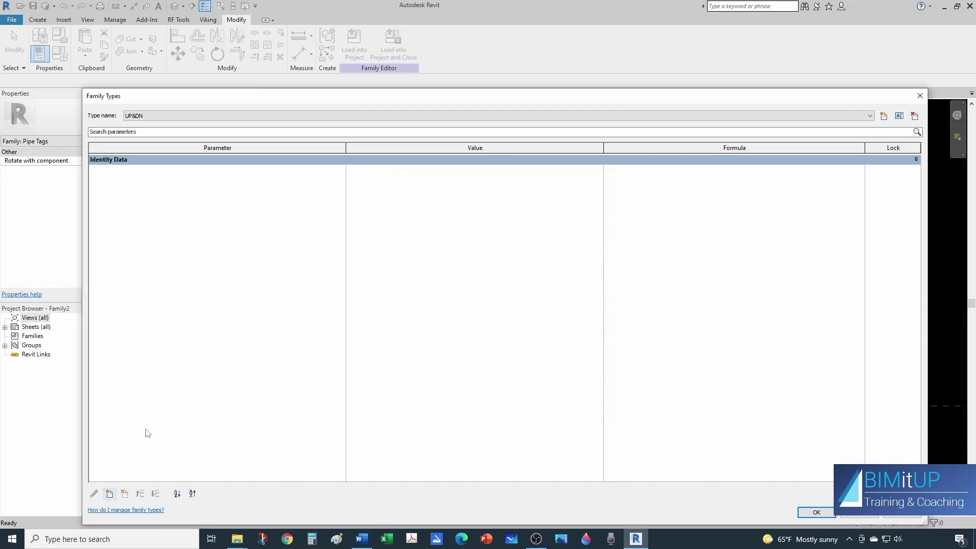
Step: Create a Yes/No parameter named UP&DN in the Identity Data group
click(109, 493)
text(U)
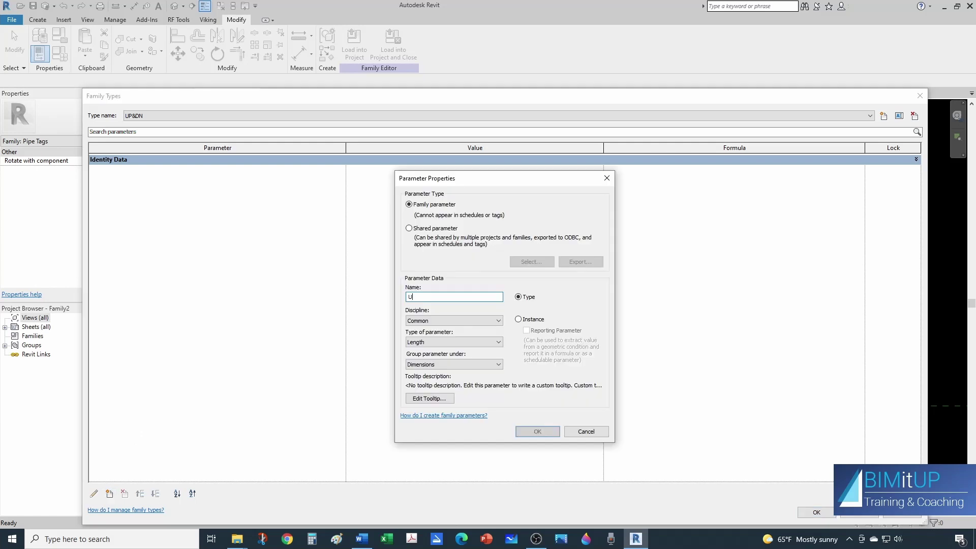
text(P&DN)
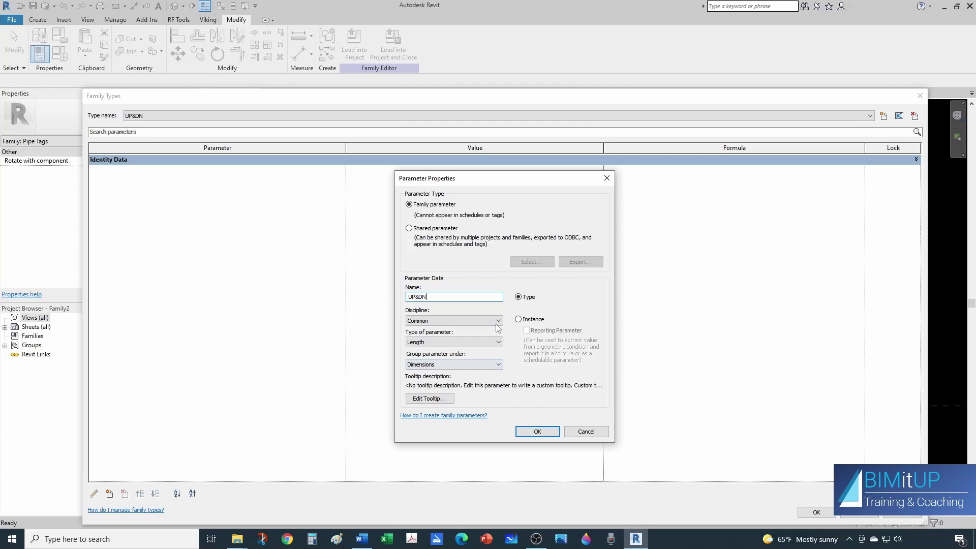
click(485, 342)
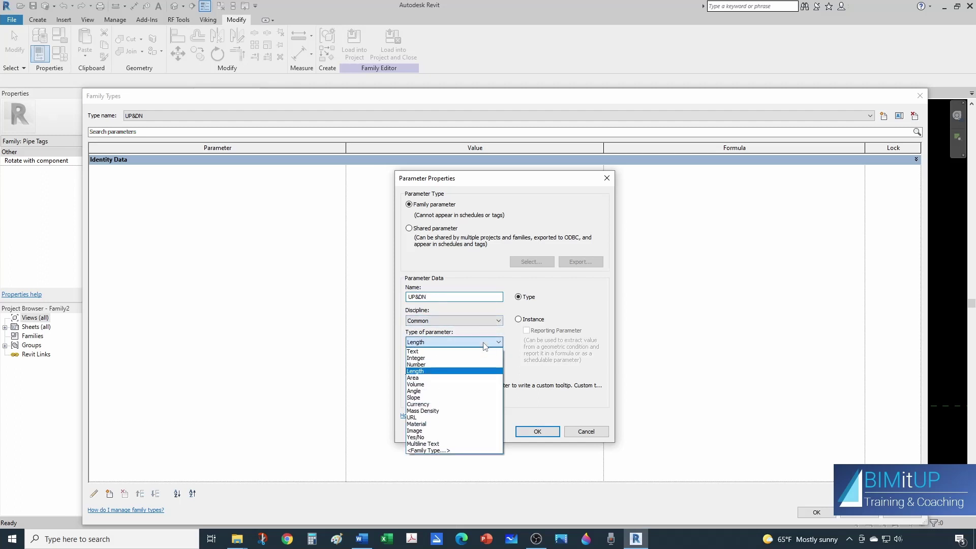
click(452, 431)
click(447, 364)
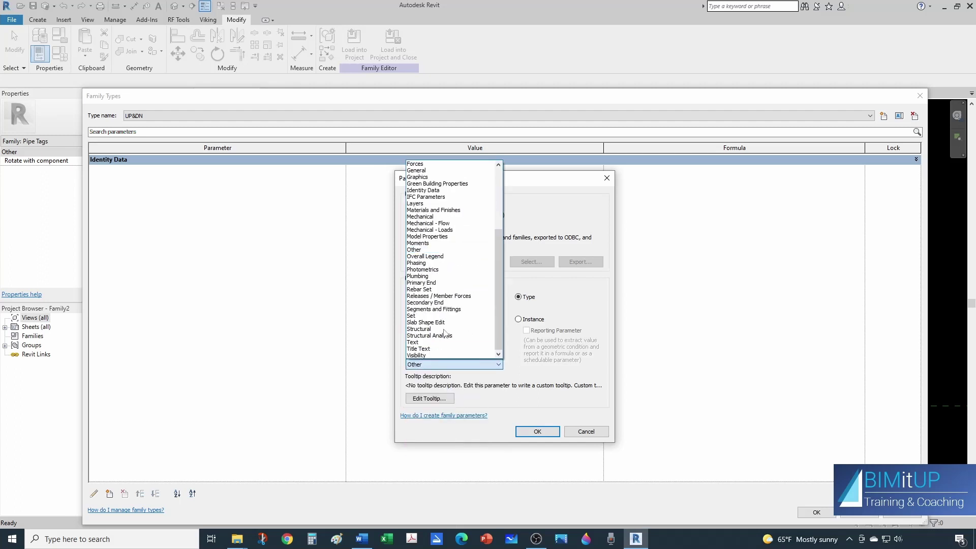
click(435, 191)
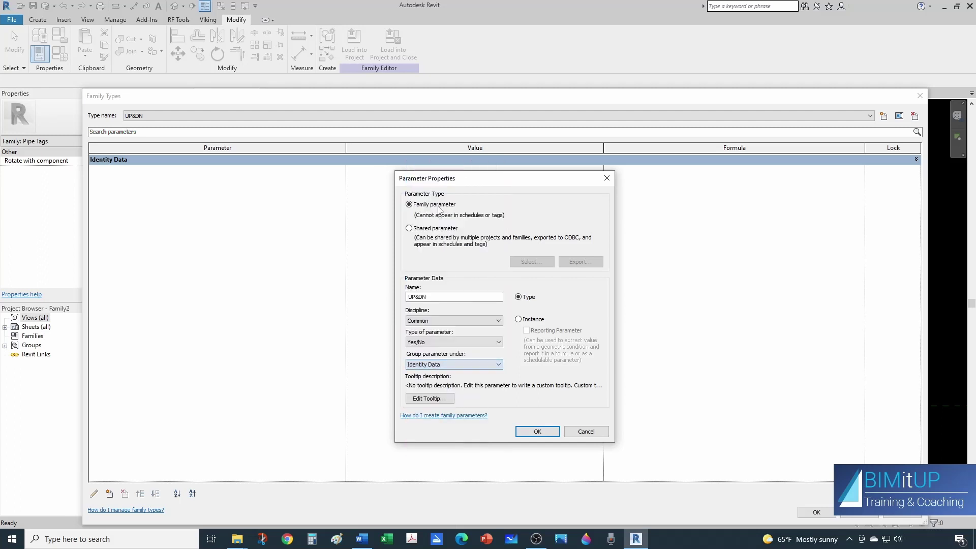
click(534, 431)
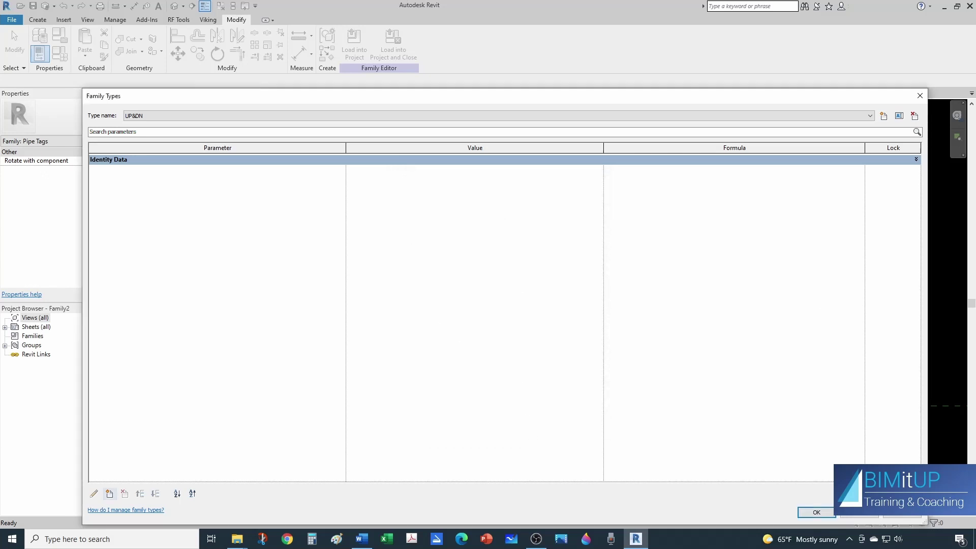
Step: For the DN type, leave only the DN parameter on and turn off UP and UP&DN
click(917, 160)
click(228, 158)
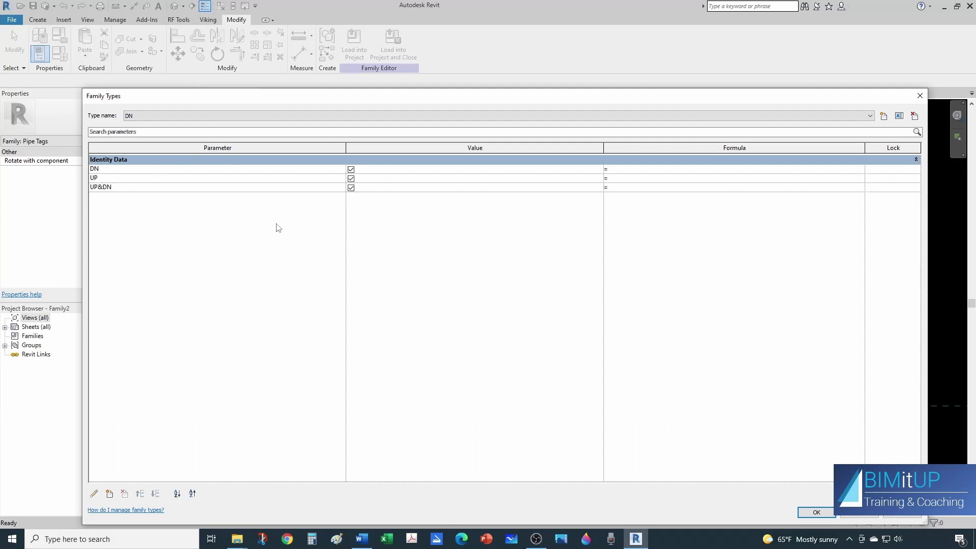
drag(96, 177, 305, 190)
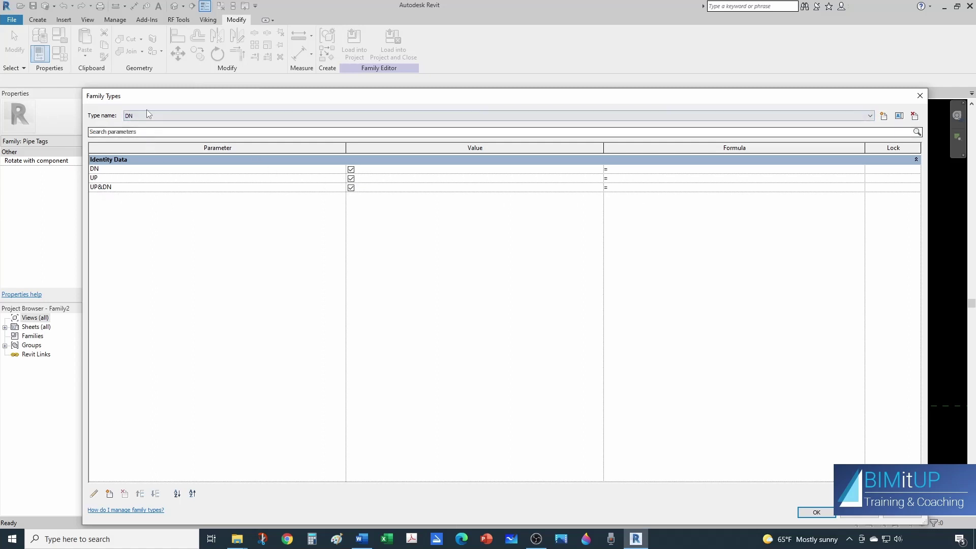
drag(112, 169, 351, 179)
click(351, 179)
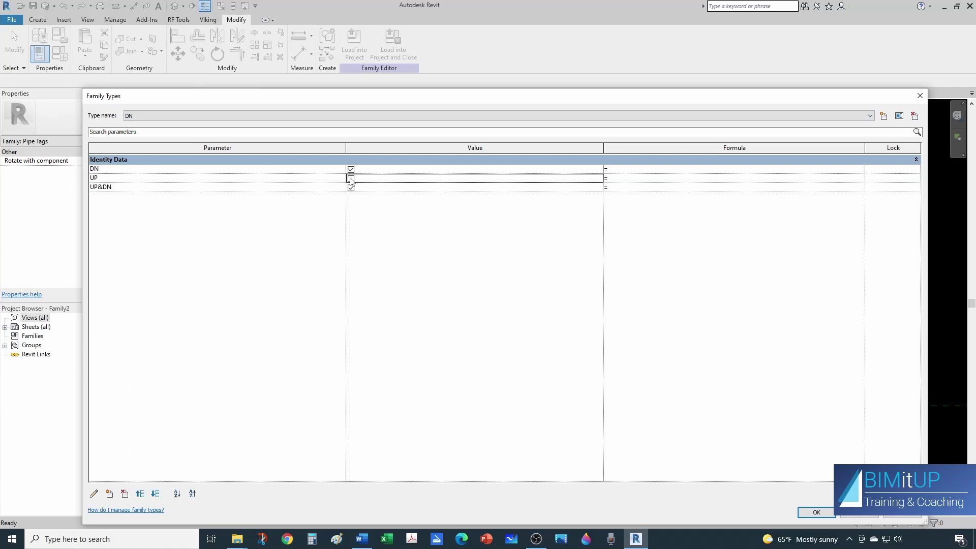
Step: Switch to the UP type and leave only its UP parameter checked
click(234, 111)
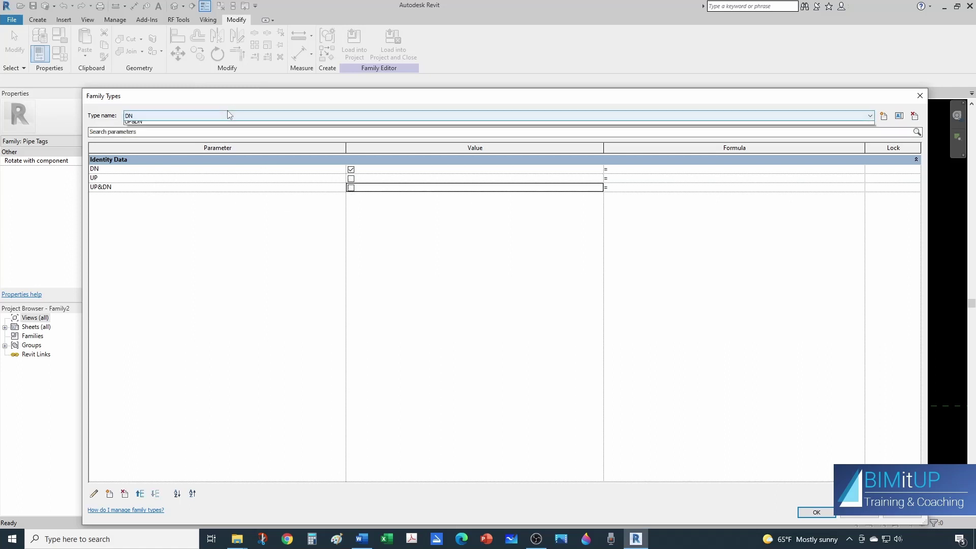
click(152, 133)
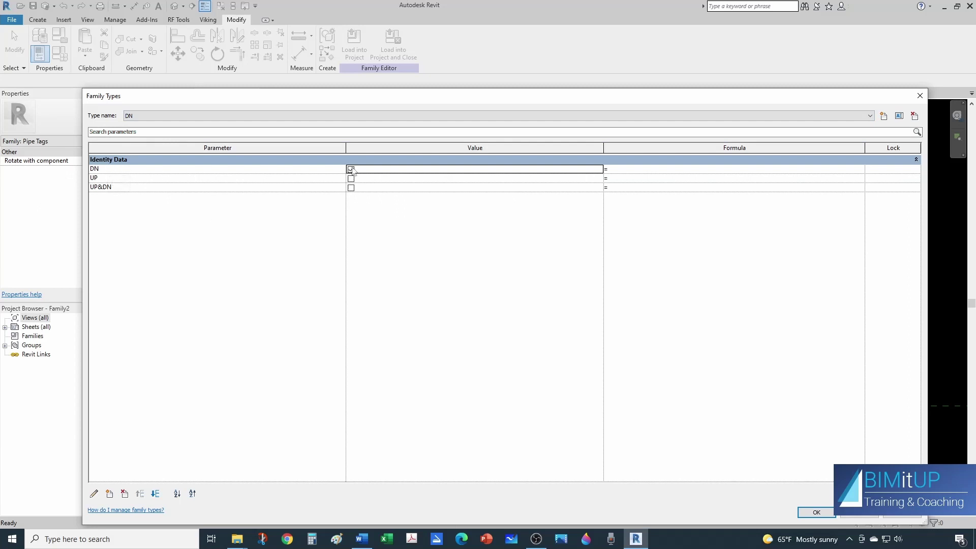
click(235, 117)
click(130, 132)
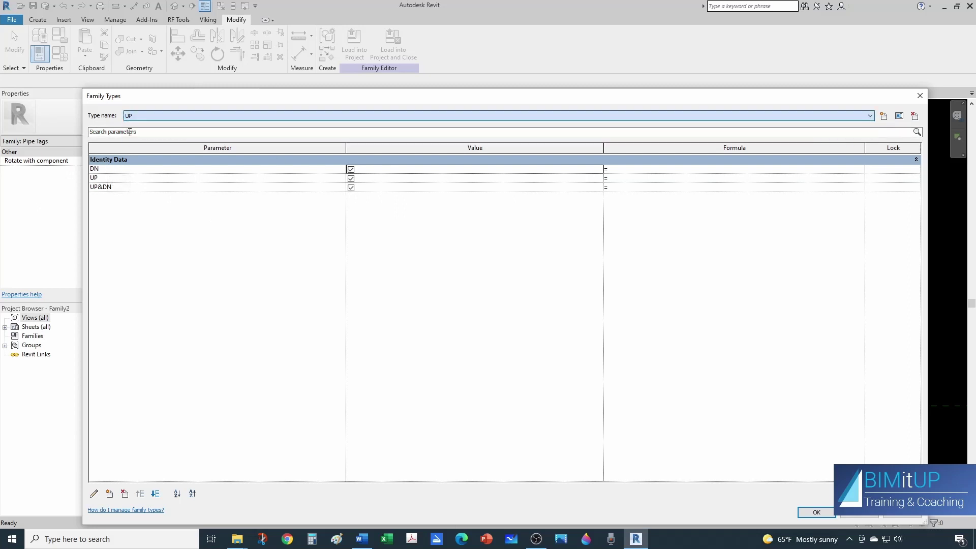
click(351, 187)
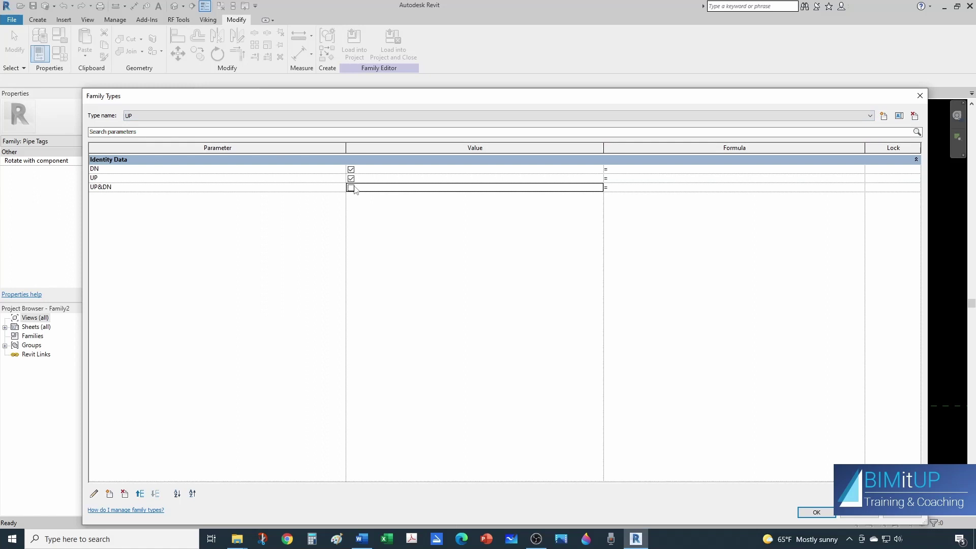
click(351, 169)
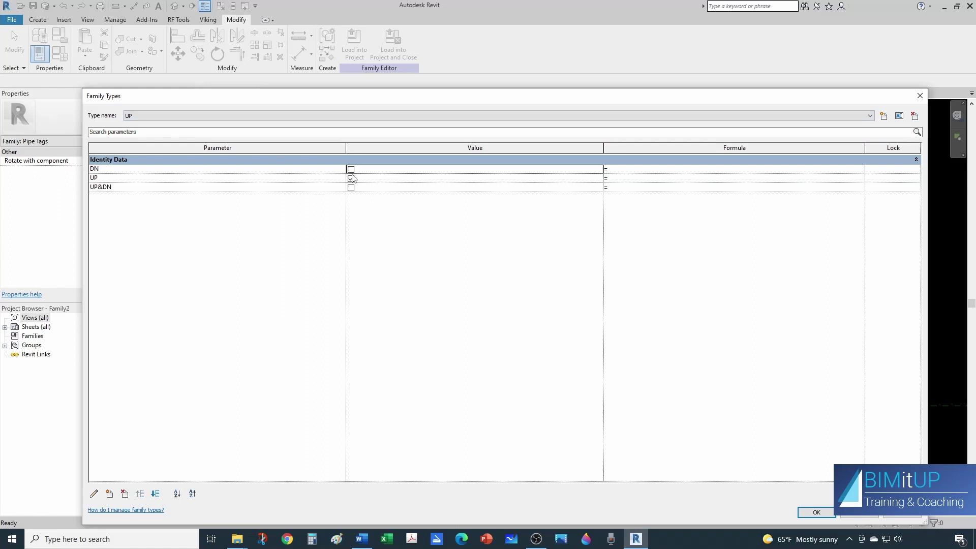
Step: For the UP&DN type, leave only UP&DN checked, then confirm the Family Types settings
click(198, 120)
click(153, 139)
click(351, 169)
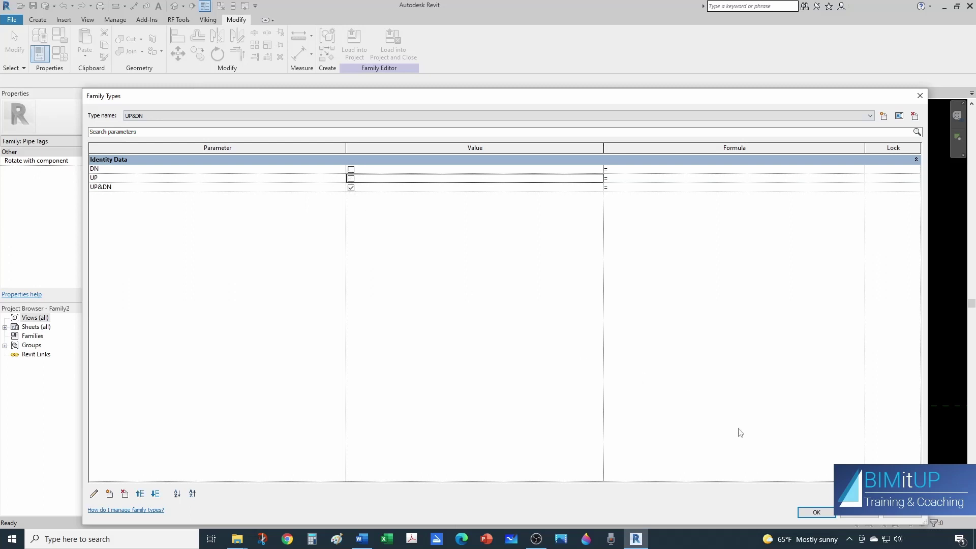
click(805, 512)
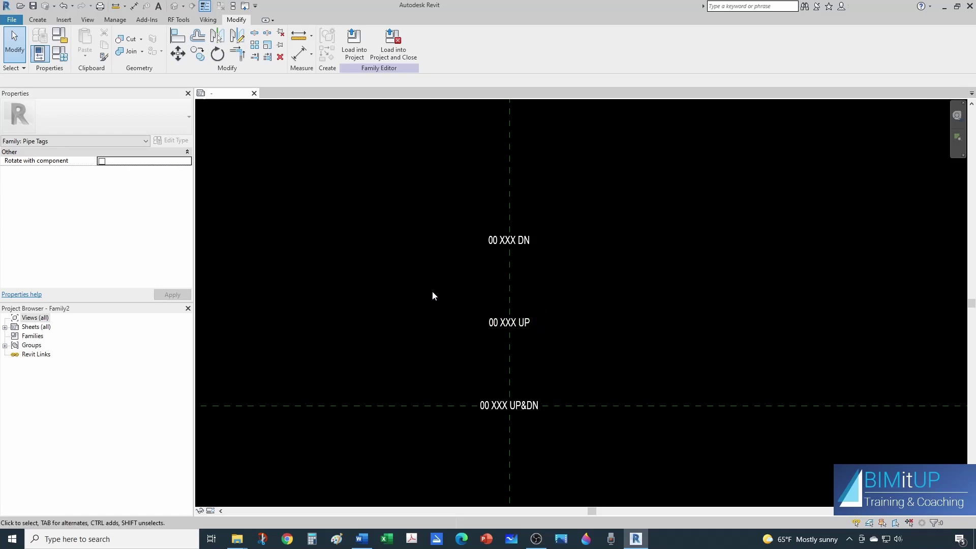
Step: Link the 00 XXX DN label's visibility to the DN parameter
click(488, 245)
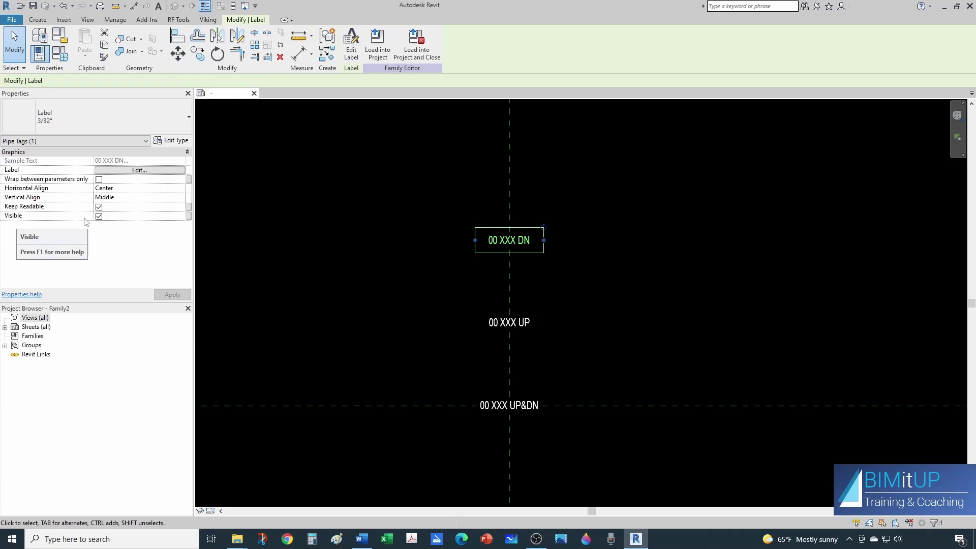
click(189, 217)
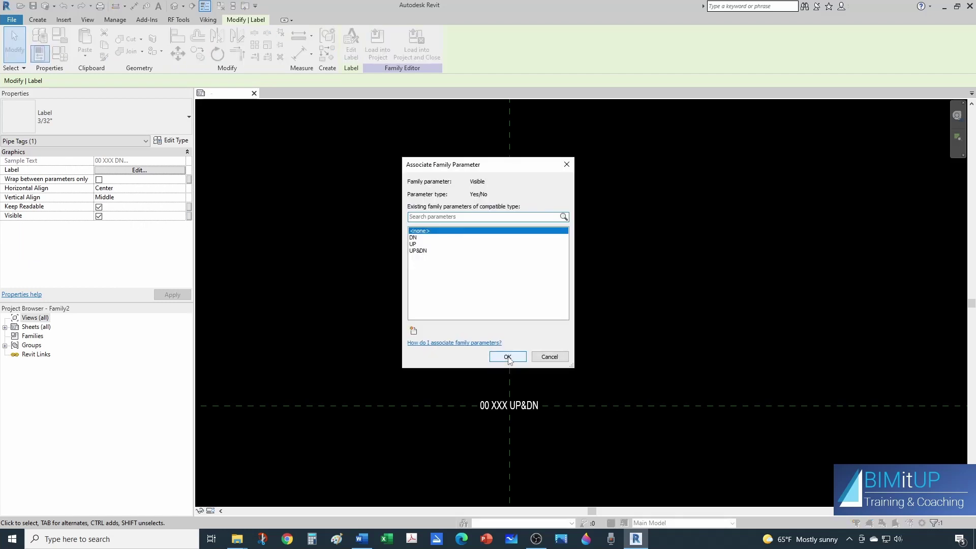
drag(454, 167, 663, 163)
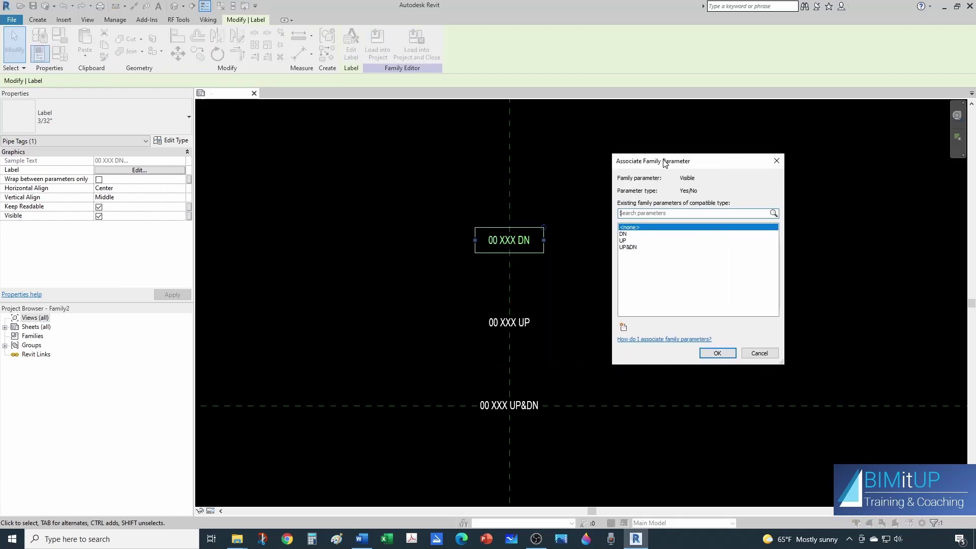
click(623, 234)
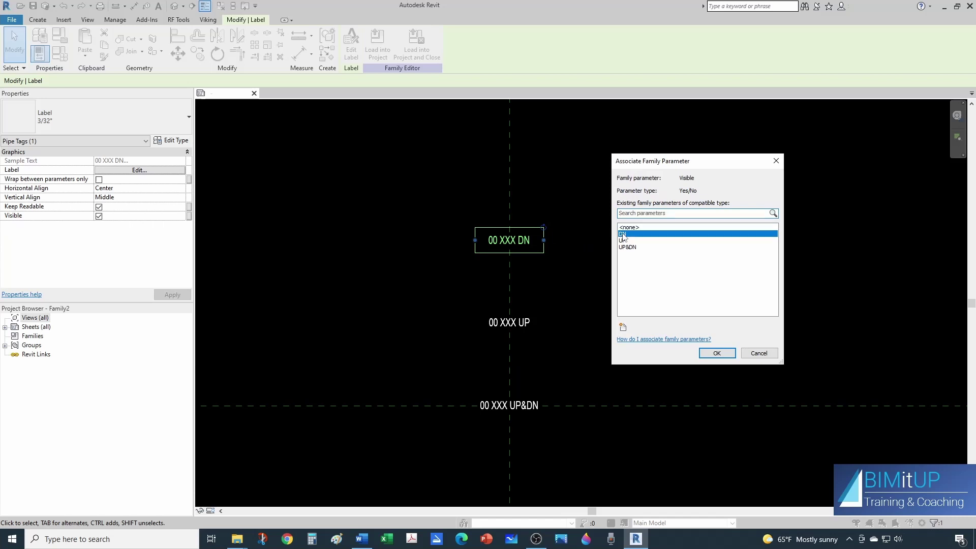
click(716, 354)
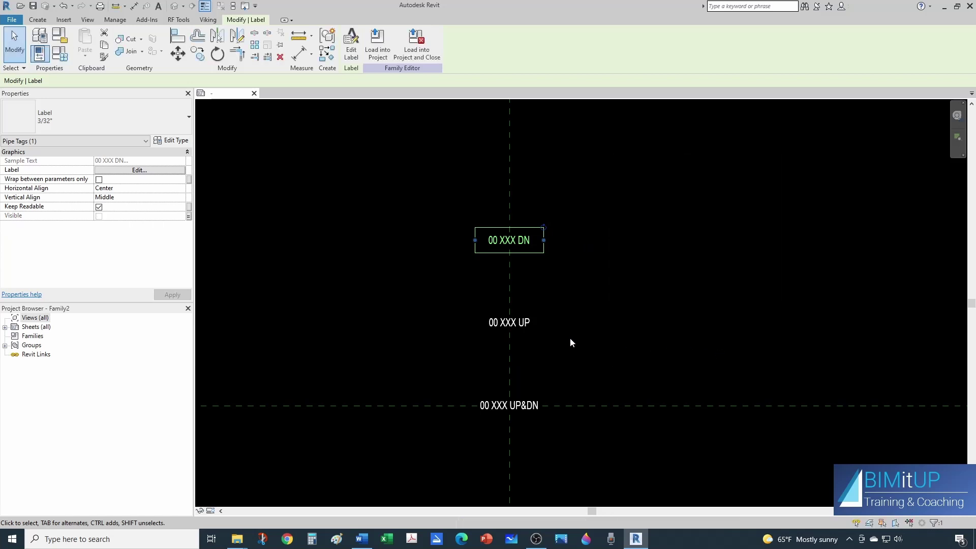
Step: Link the 00 XXX UP label's visibility to the UP parameter
click(529, 324)
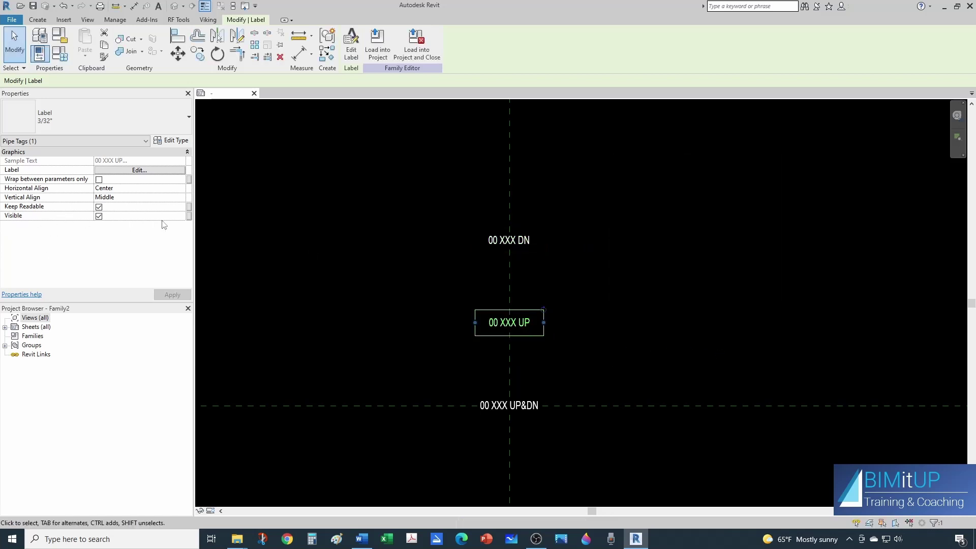
click(189, 217)
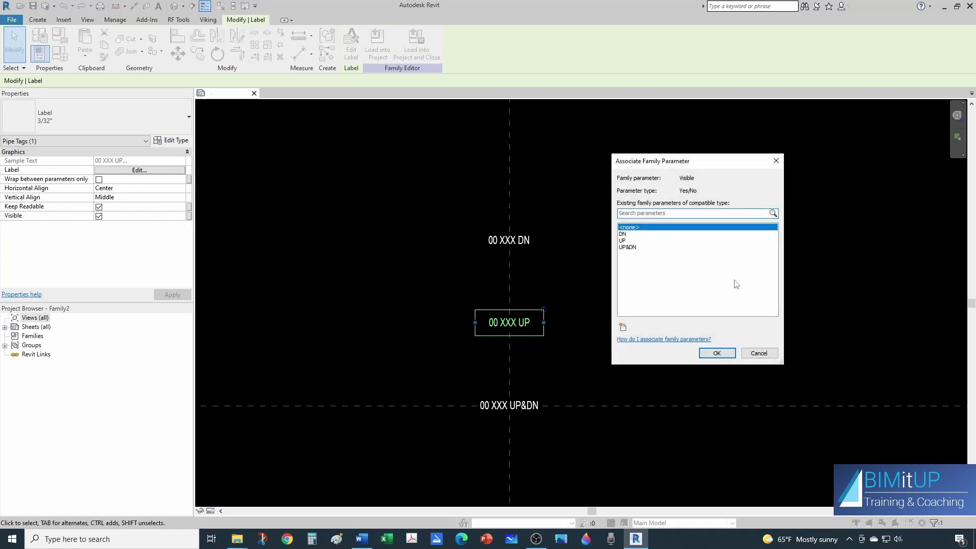
click(624, 241)
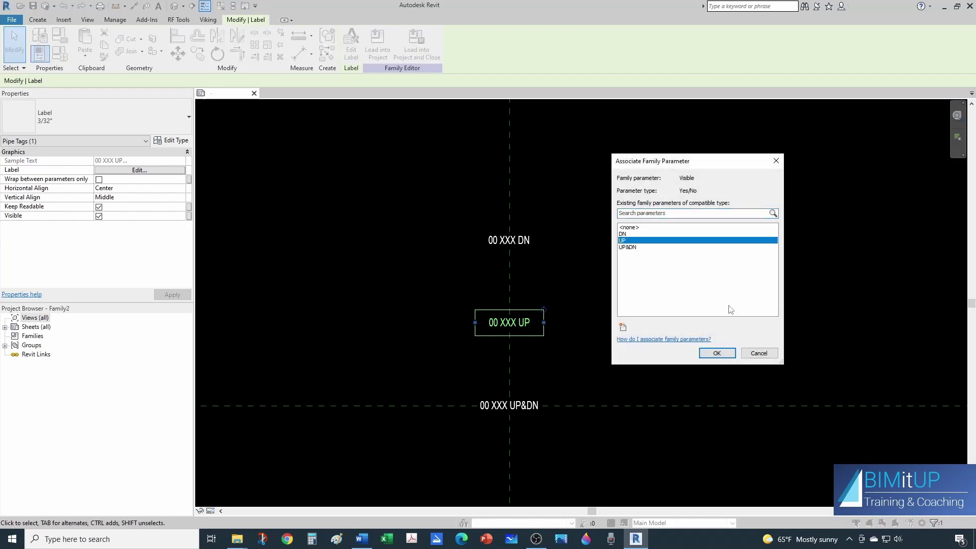
click(716, 354)
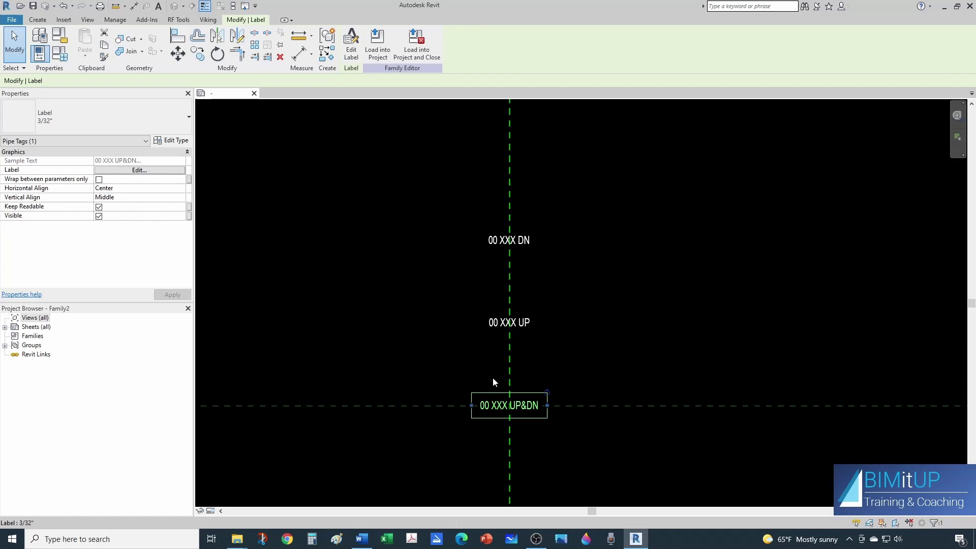
Step: Link the UP&DN label's visibility to the UP&DN parameter
click(189, 217)
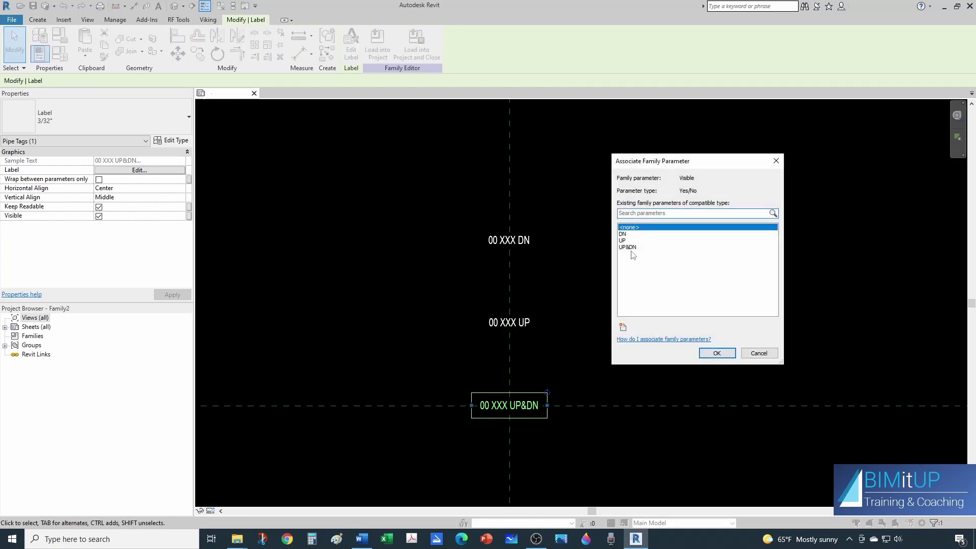
click(628, 247)
click(716, 352)
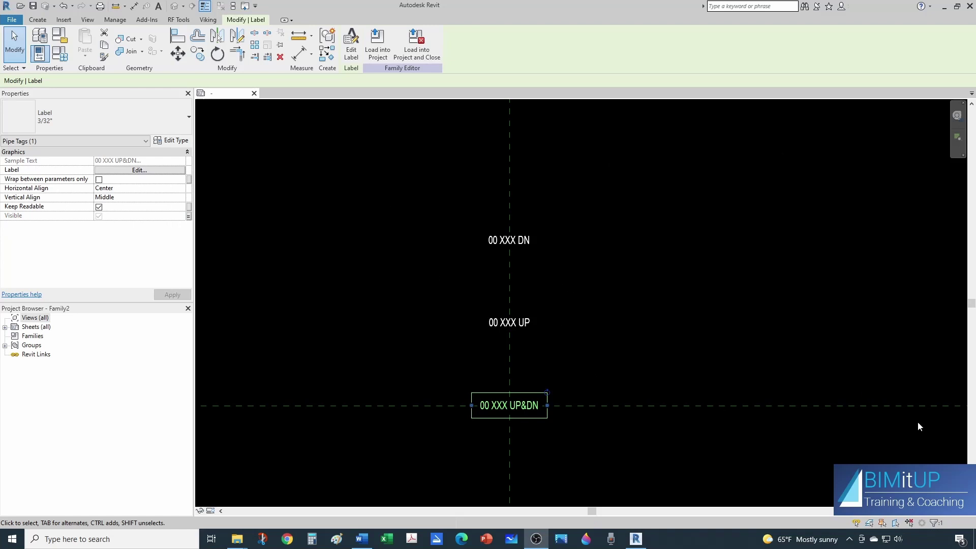
click(622, 316)
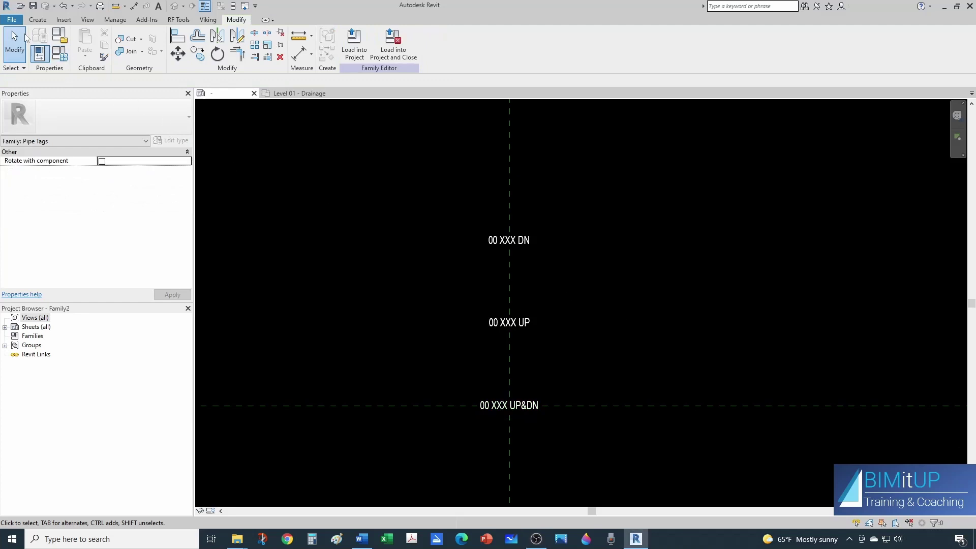
Step: Save the family through File > Save As > Family as 'AJS - Tag - PipeTag - Multiple'
click(12, 19)
mouse_move(36, 139)
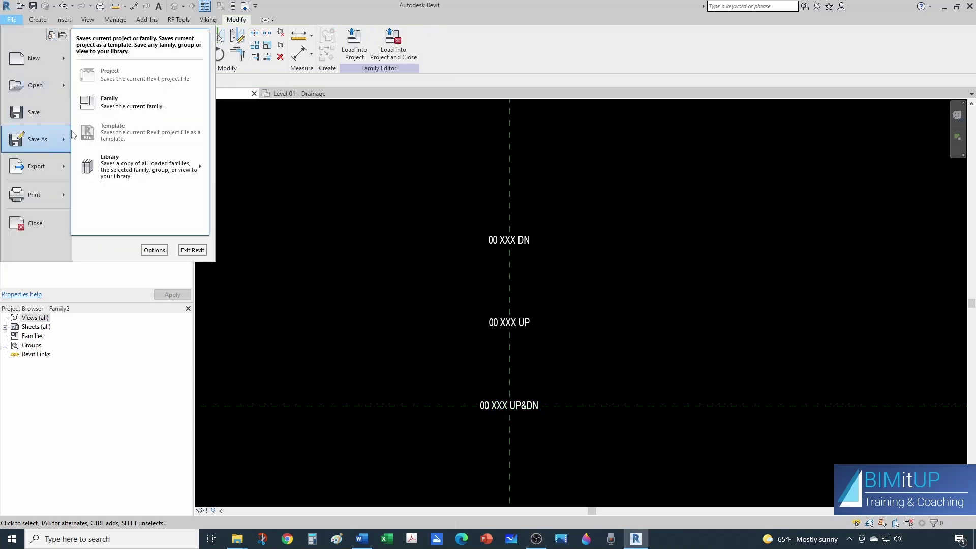
click(122, 110)
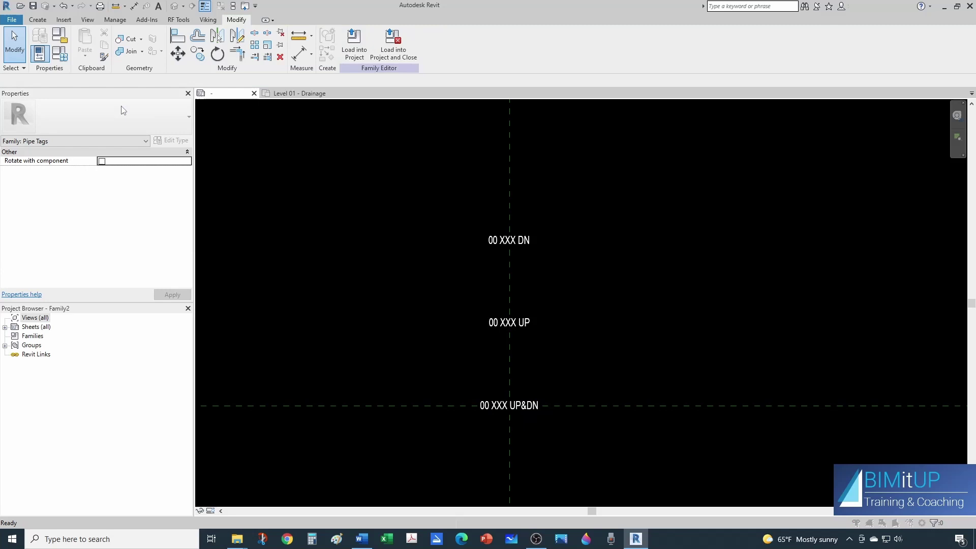
text(AJS - )
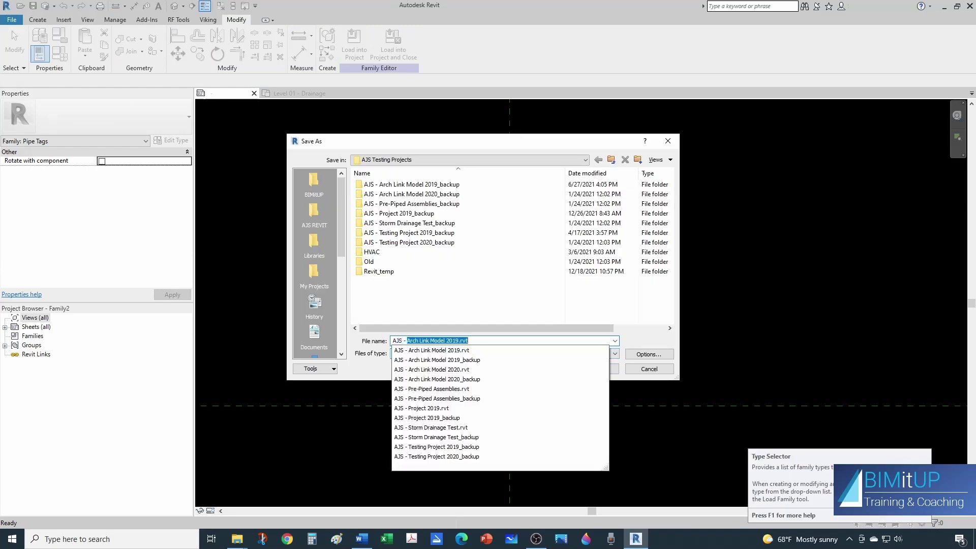
text(Tag - PipeTag - Multiple)
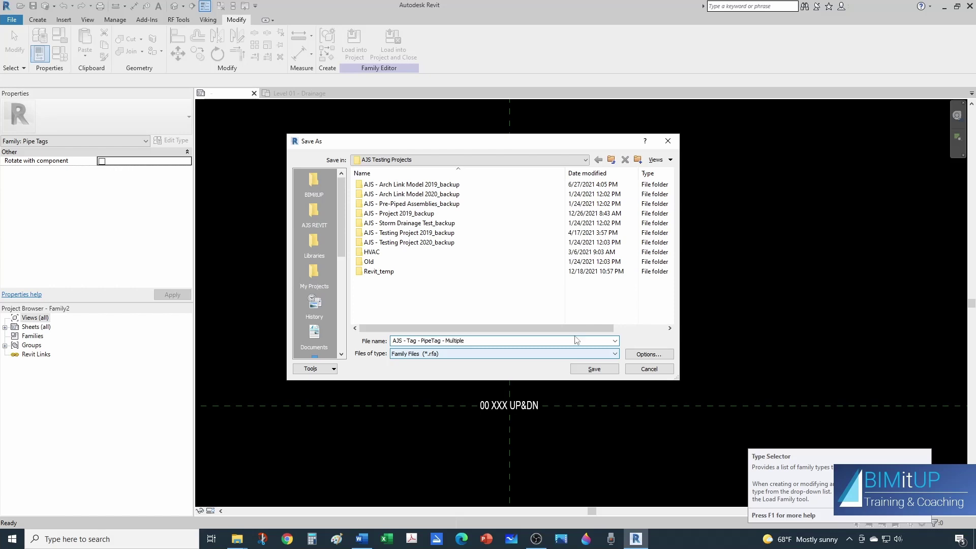
key(Return)
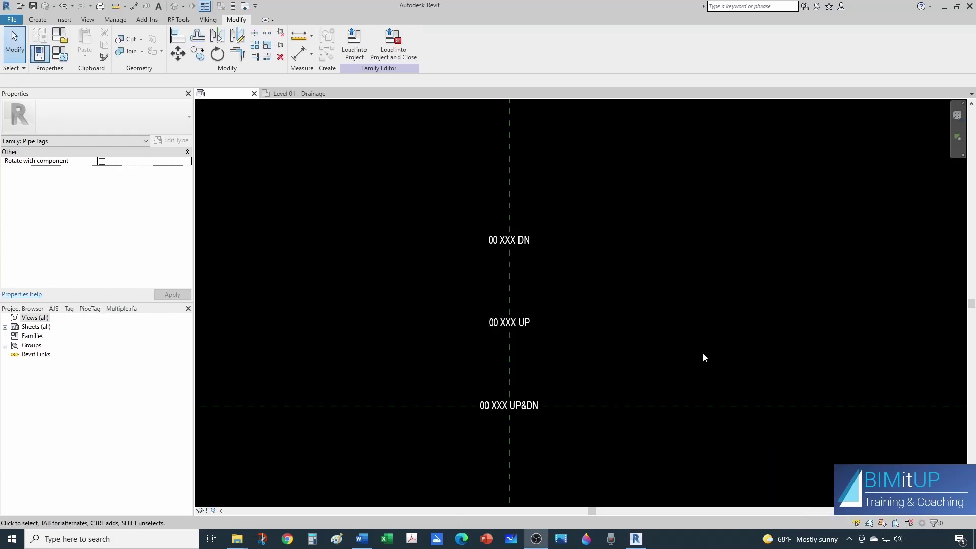
Step: Move the 00 XXX UP label straight down onto the UP&DN label
click(482, 331)
click(178, 54)
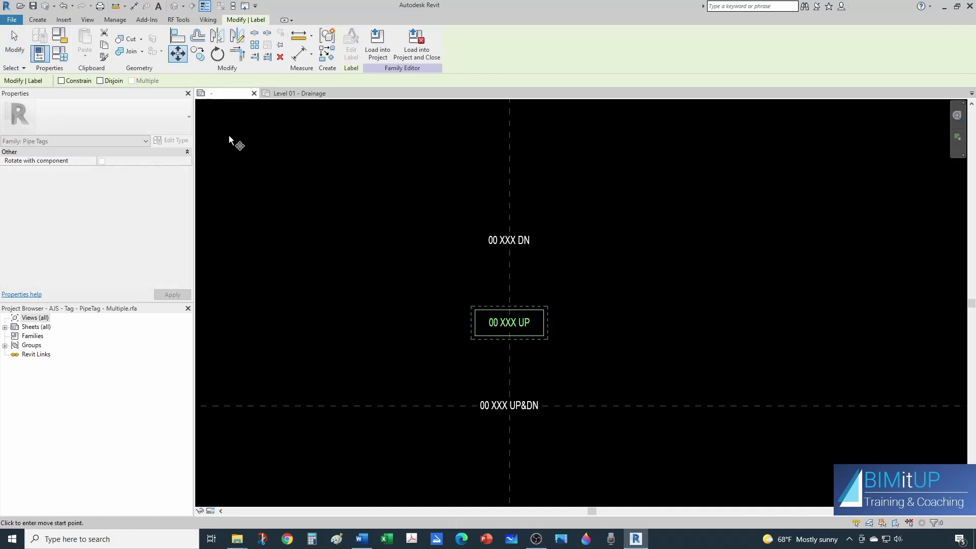
click(391, 320)
text(1)
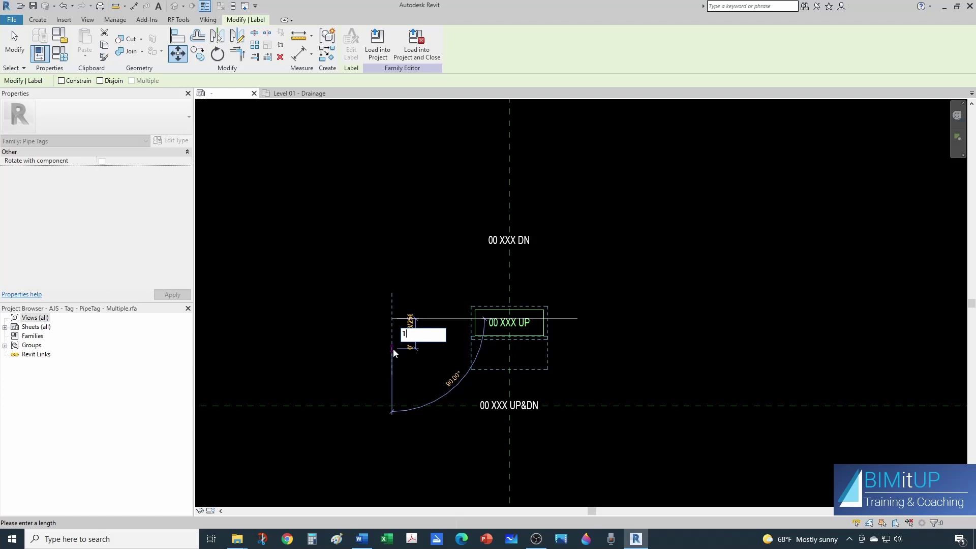
key(Return)
key(Escape)
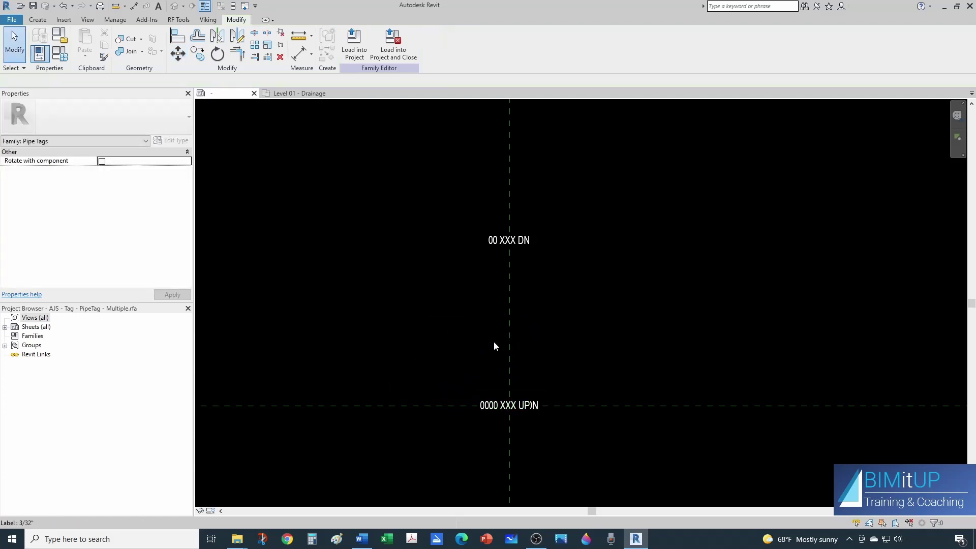
Step: Move the 00 XXX DN label straight down onto the UP&DN label
click(496, 250)
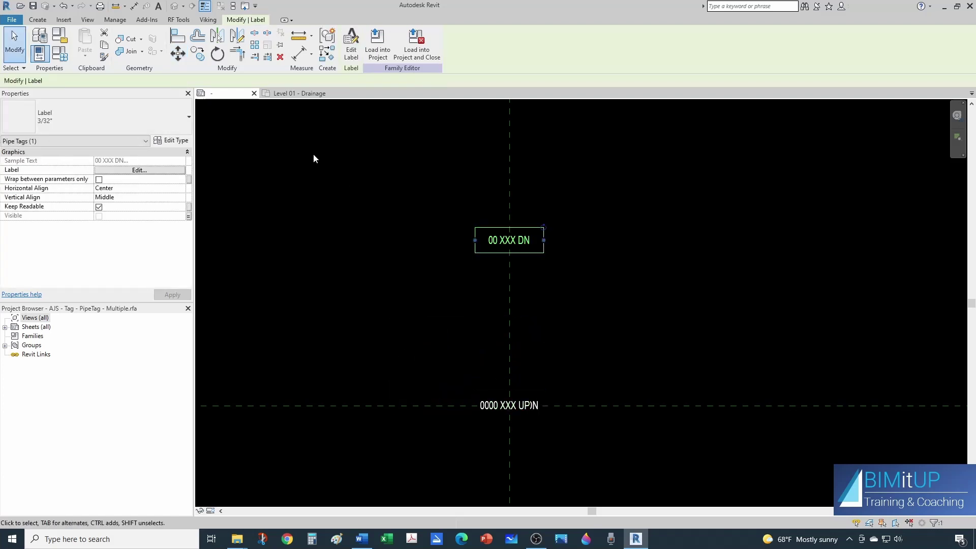
click(178, 55)
click(377, 214)
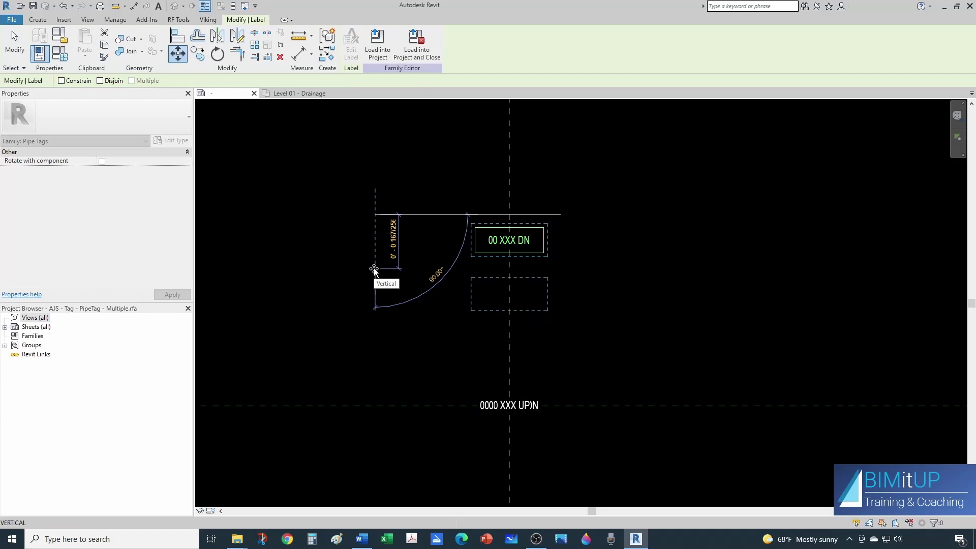
text(0 2)
key(Return)
key(Escape)
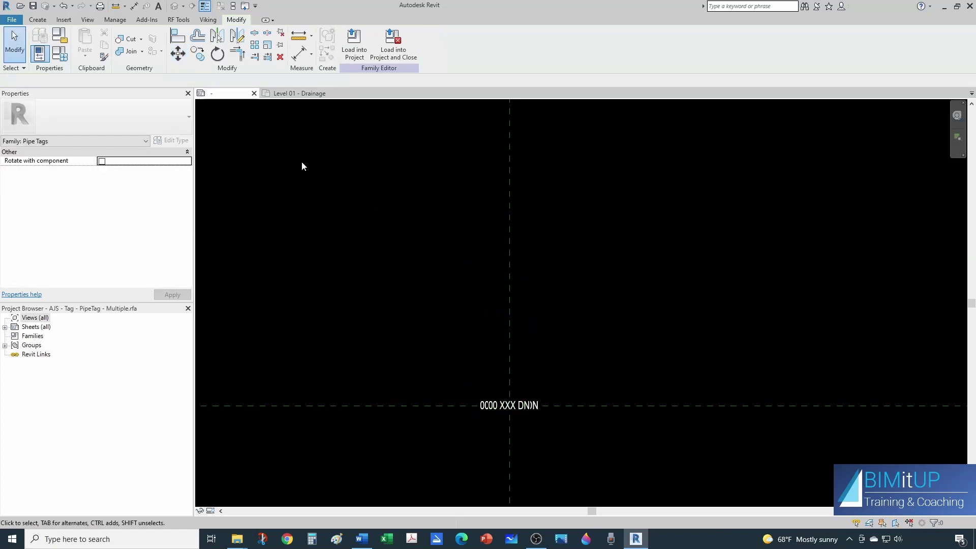
scroll(541, 371, up, 1)
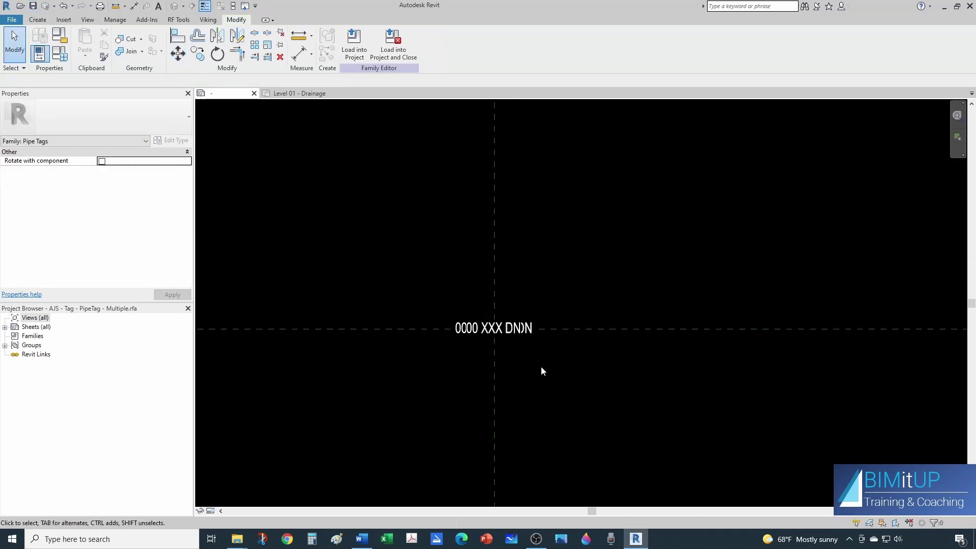
Step: Load the tag family and place a leadered tag below-right of the 4" vent pipe
click(355, 46)
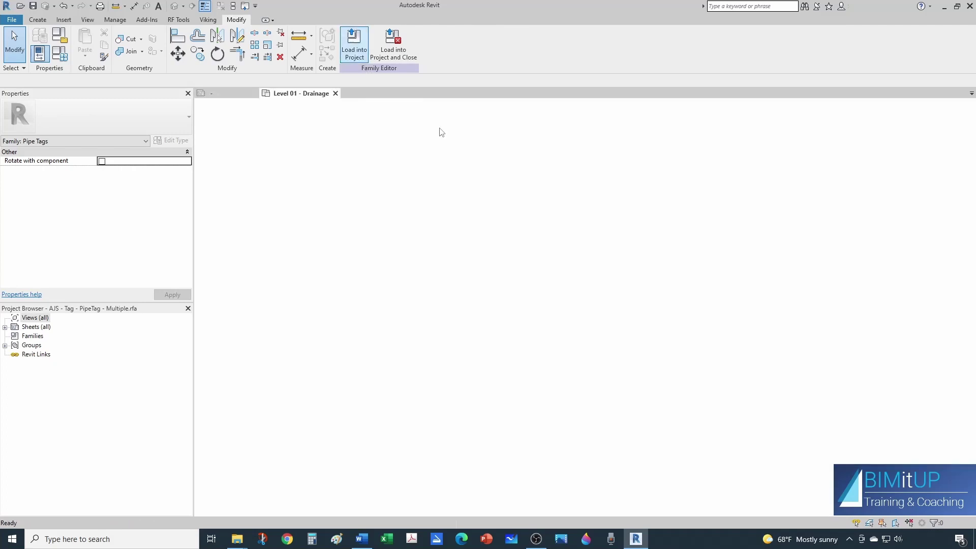
scroll(399, 322, up, 2)
scroll(395, 333, up, 2)
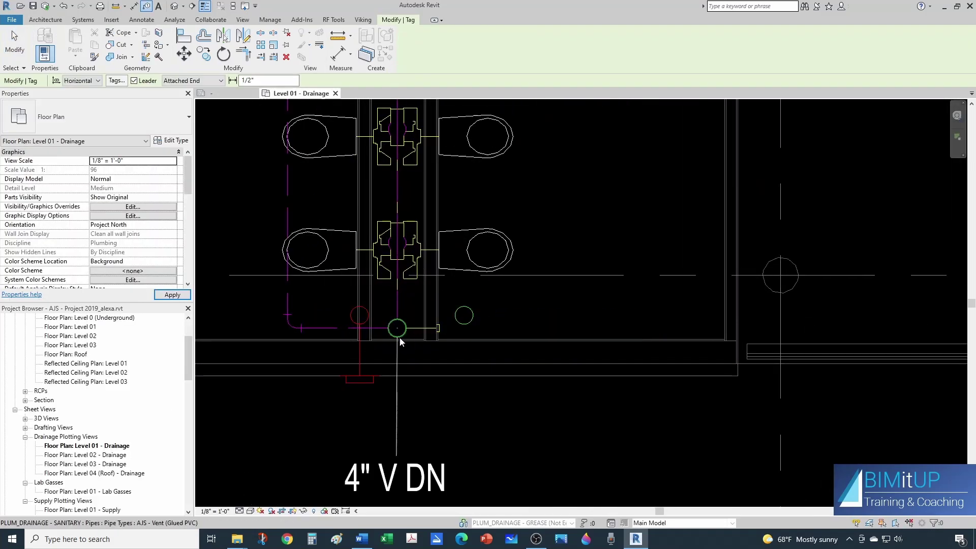
click(395, 336)
scroll(399, 371, down, 2)
scroll(398, 447, up, 1)
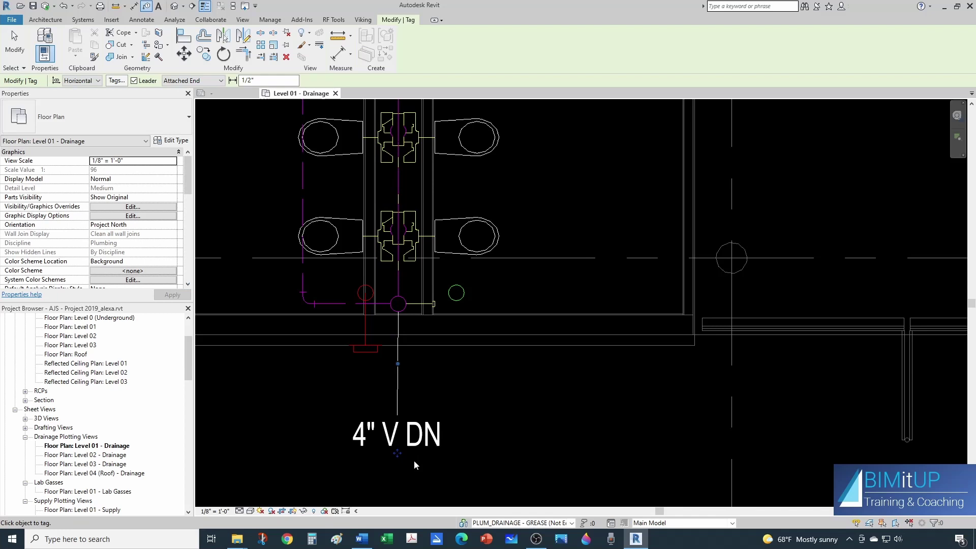
drag(398, 454, 490, 453)
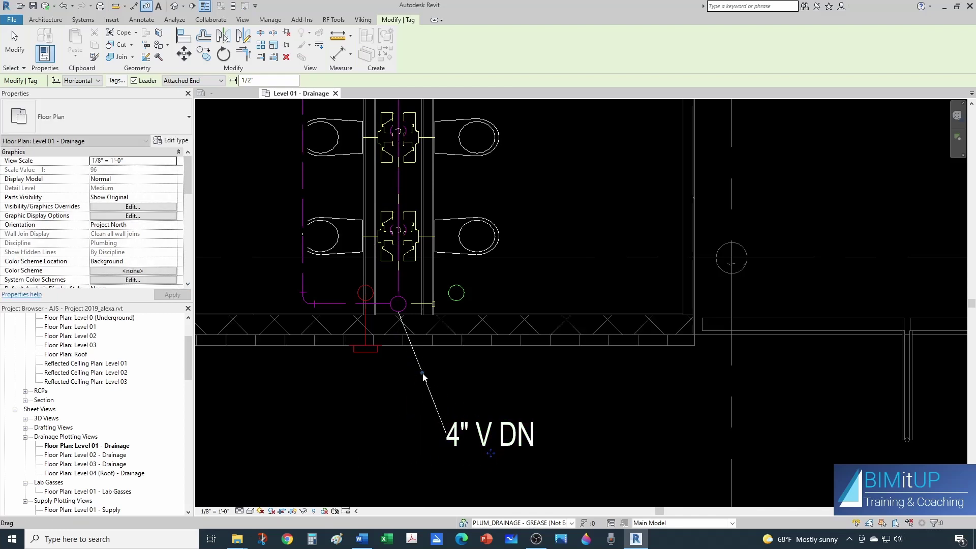
drag(423, 373, 421, 435)
key(Escape)
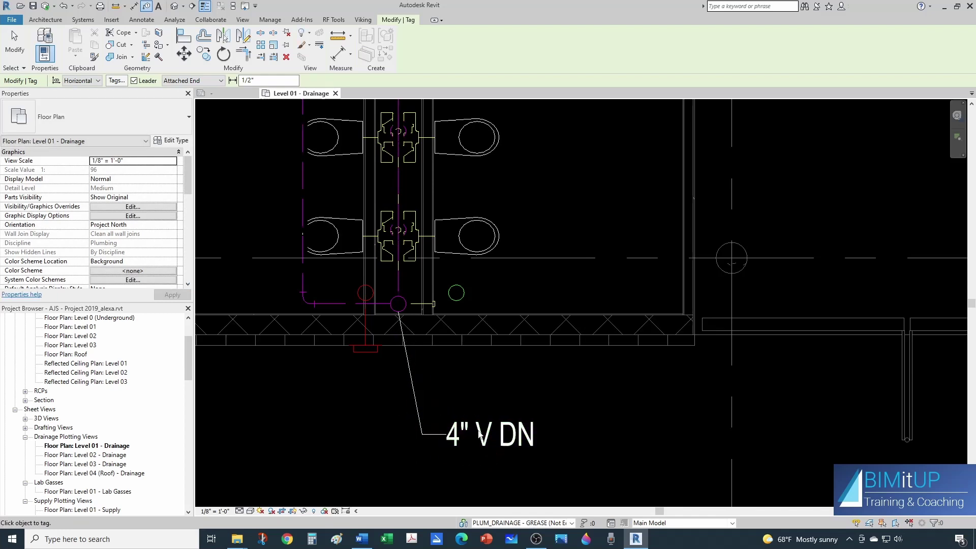
key(Escape)
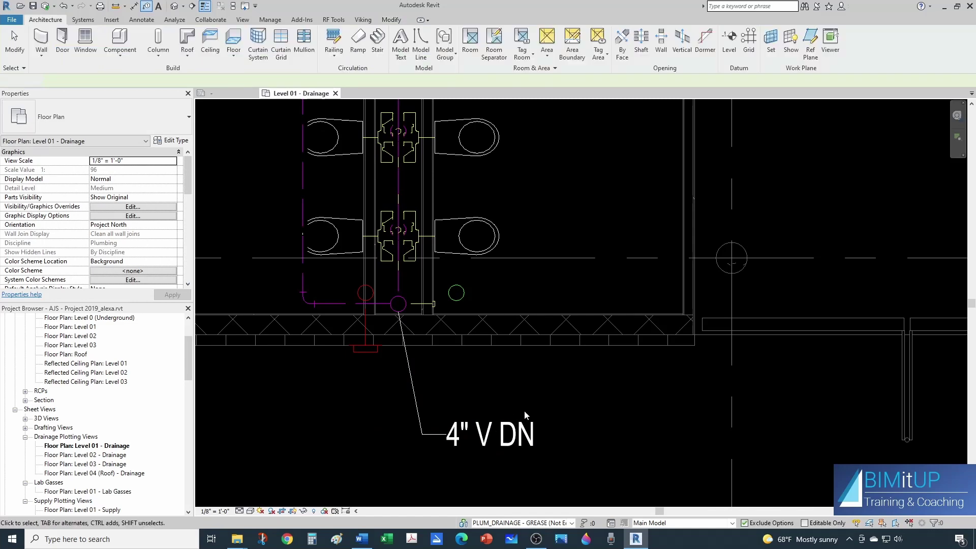
Step: Switch the vent pipe tag to the UP type so it reads 4" V UP
click(523, 431)
click(111, 125)
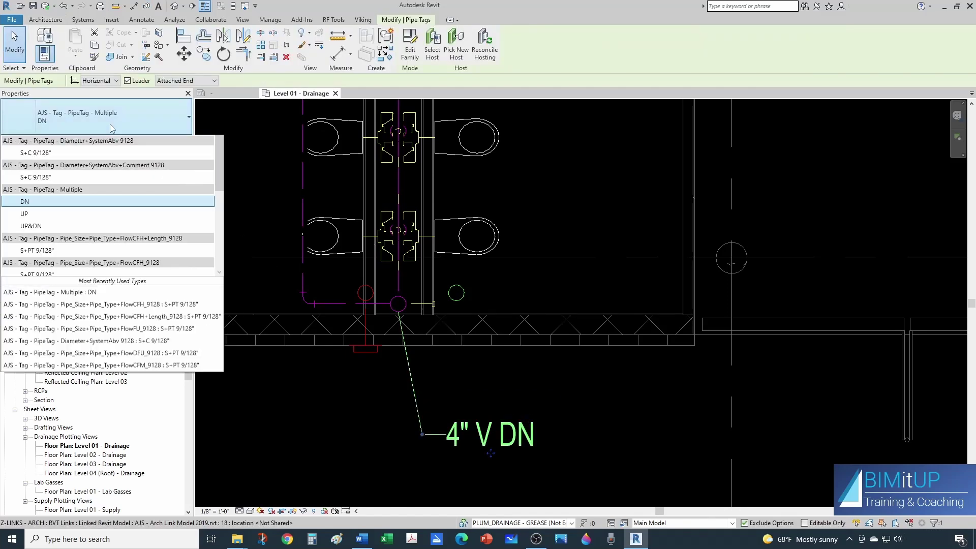
click(23, 255)
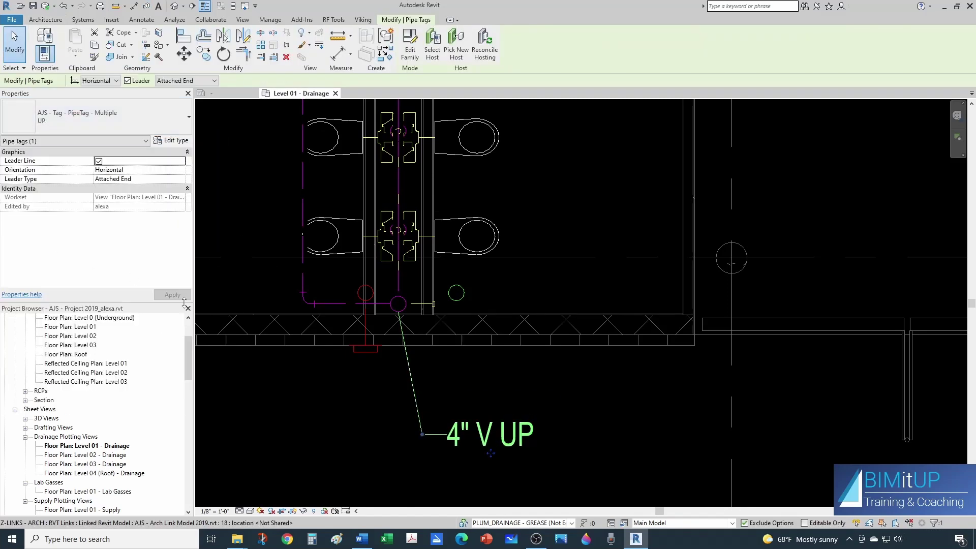
key(Escape)
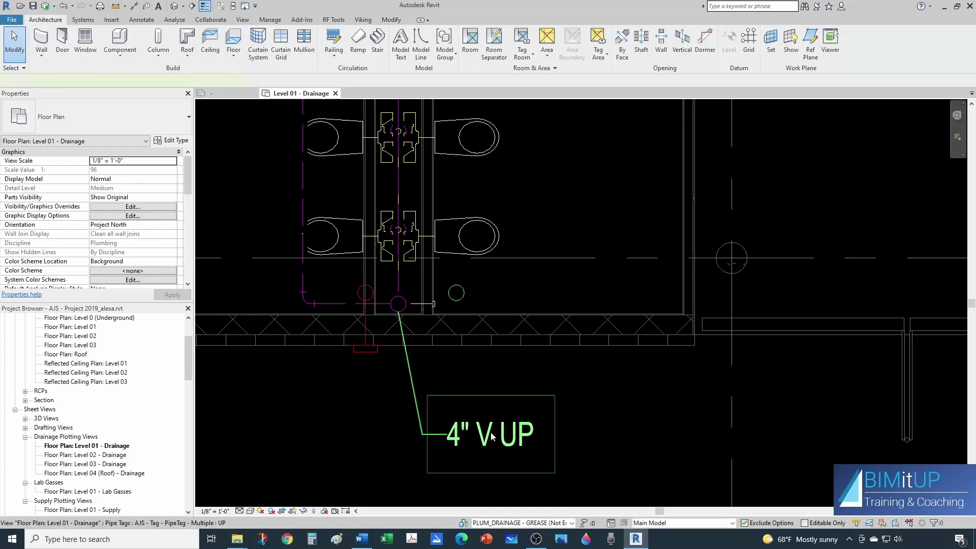
click(490, 435)
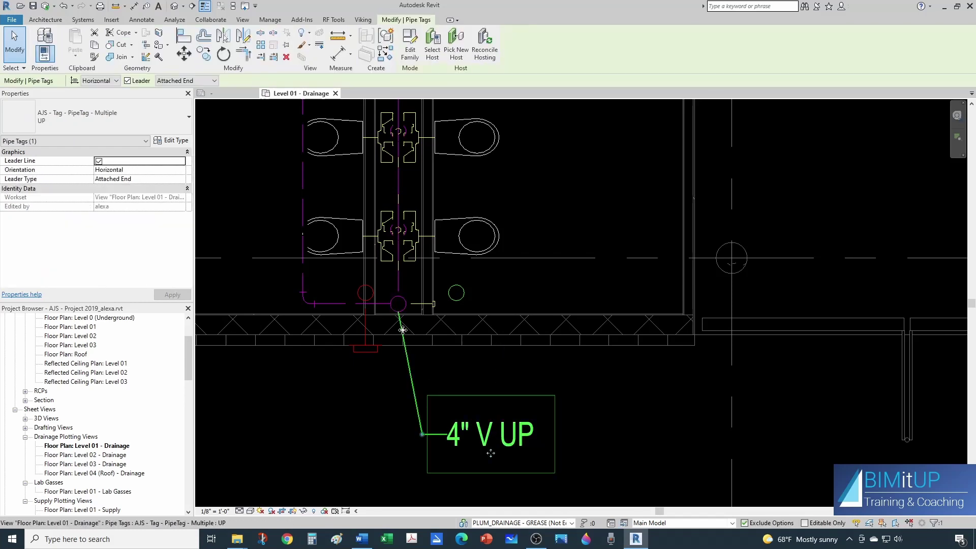
Step: Set the UP tag type's Leader Arrowhead to Arrow Filled 15 Degree
click(171, 141)
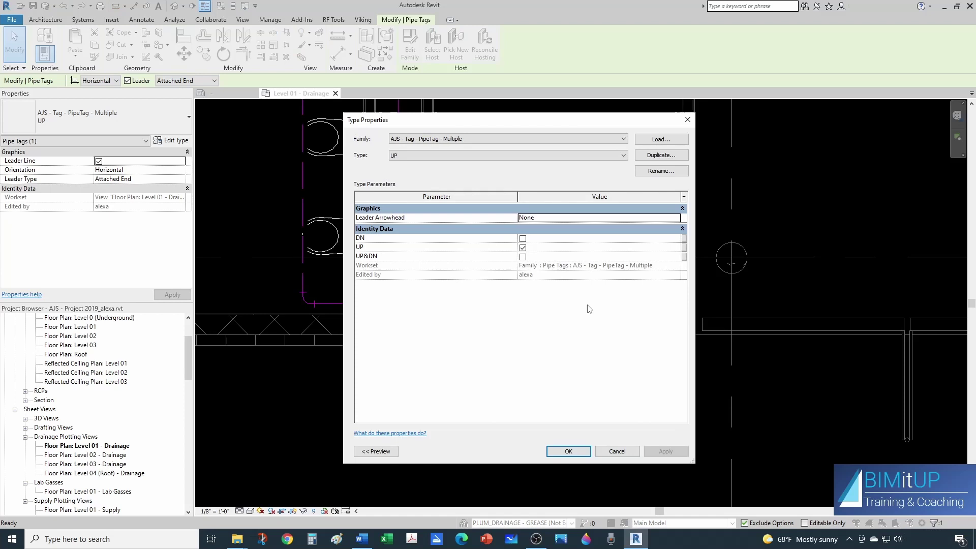
click(553, 219)
click(675, 217)
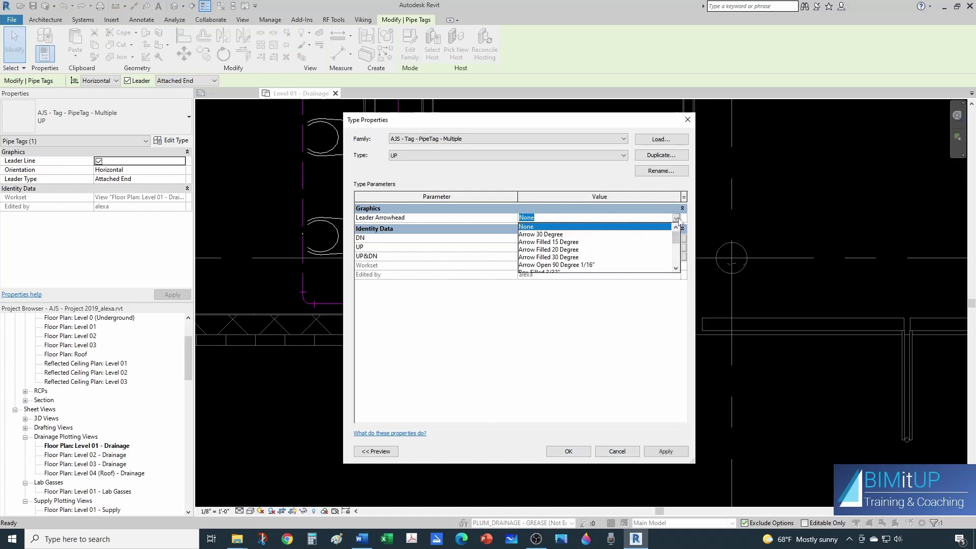
click(553, 242)
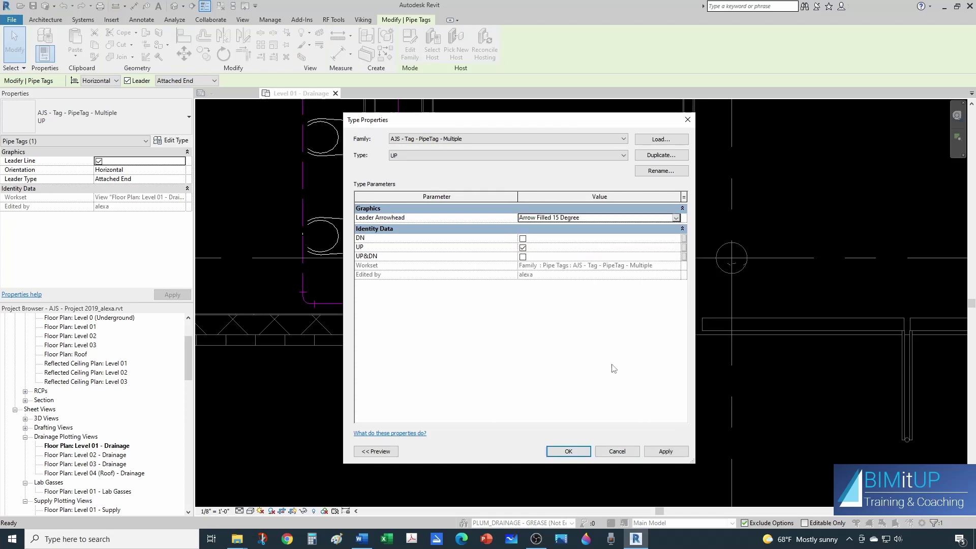
click(564, 452)
click(510, 386)
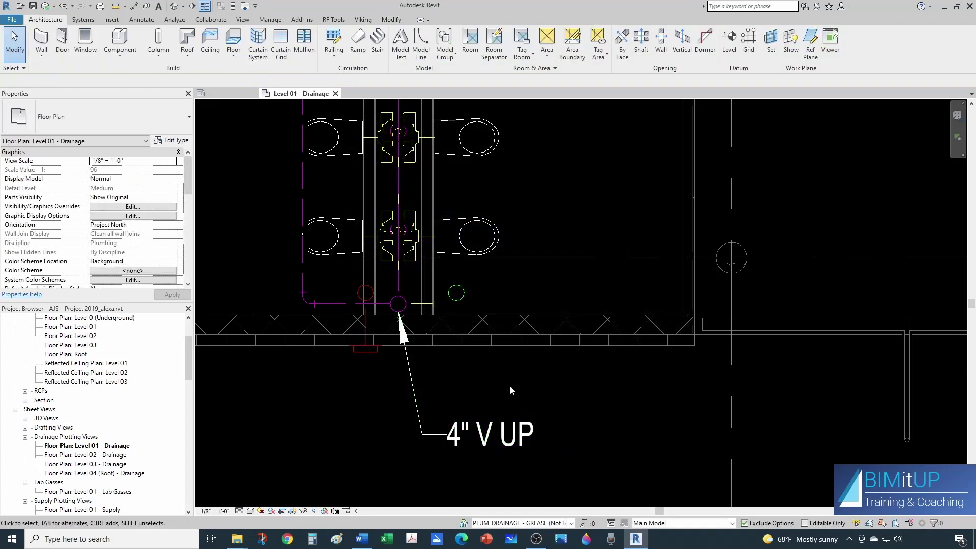
Step: Tag the 8" RWL pipe with TG and drag the tag below-right of it
click(503, 426)
scroll(473, 295, up, 2)
key(t)
key(g)
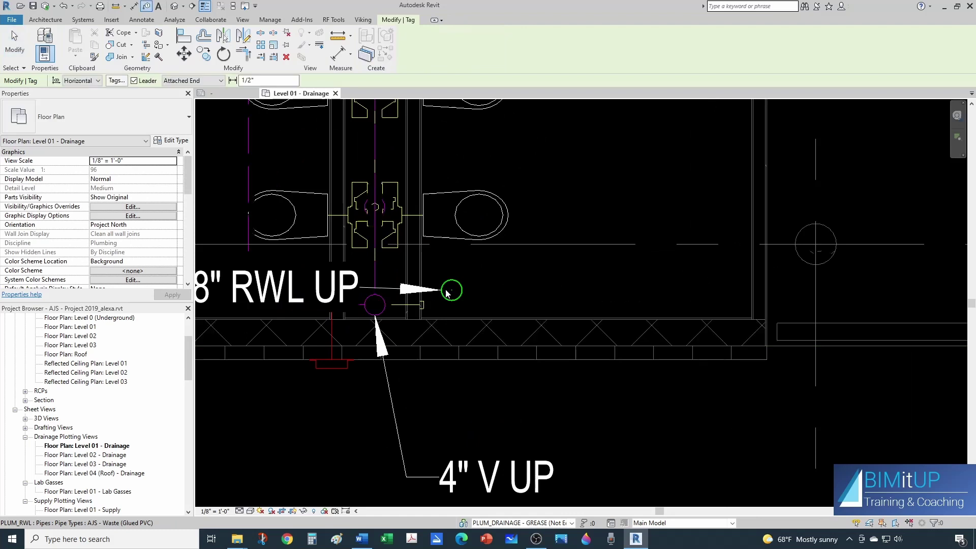
click(456, 295)
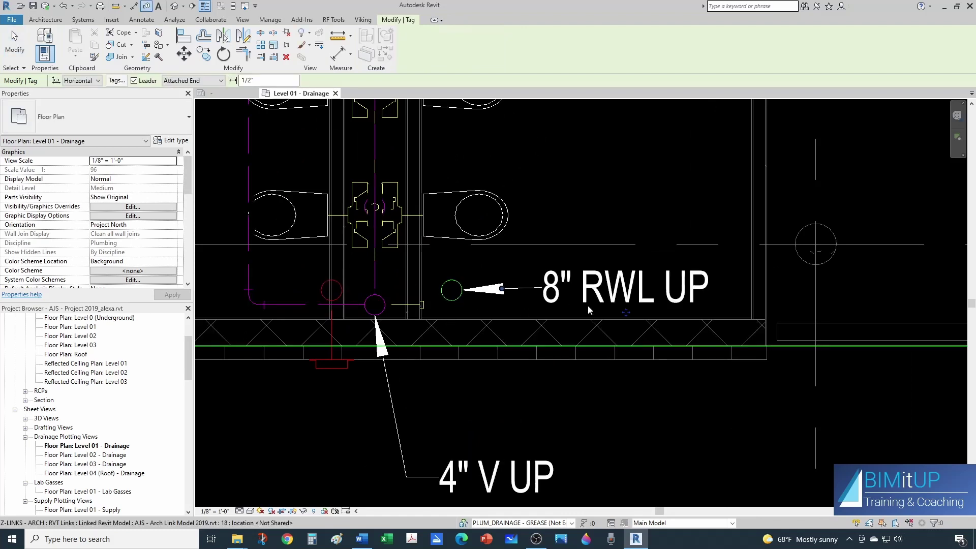
drag(629, 314, 659, 409)
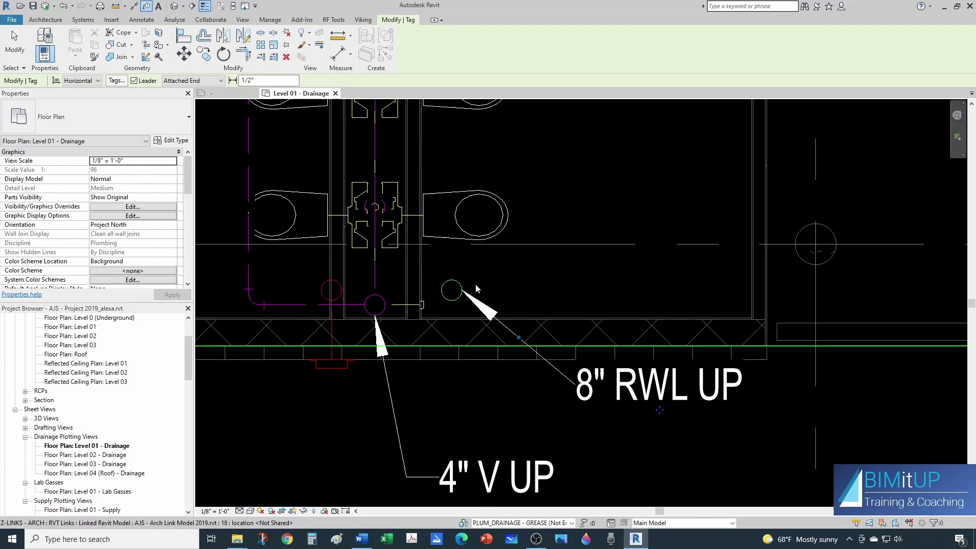
key(Escape)
Step: Move the 8" RWL UP tag's leader bend closer to the tag text
click(541, 367)
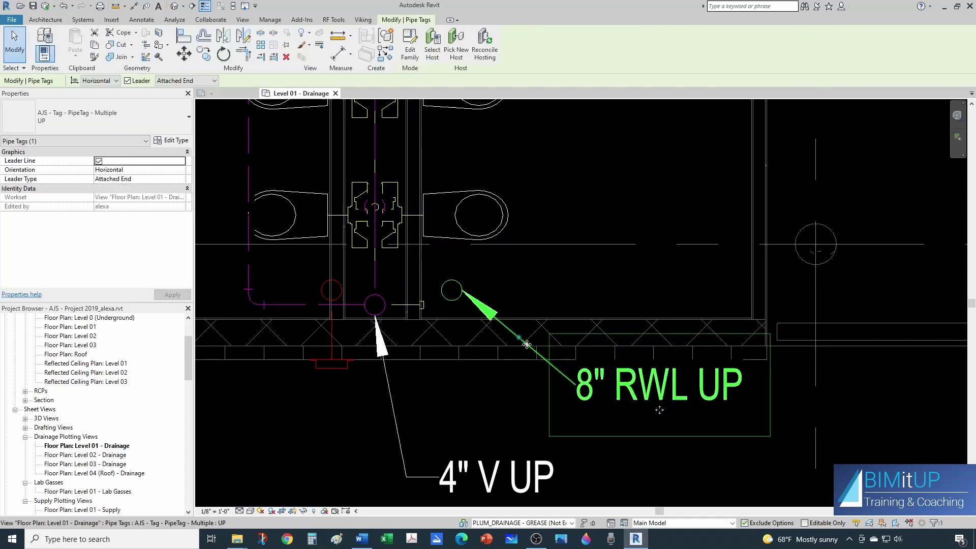
drag(520, 341, 539, 385)
click(663, 422)
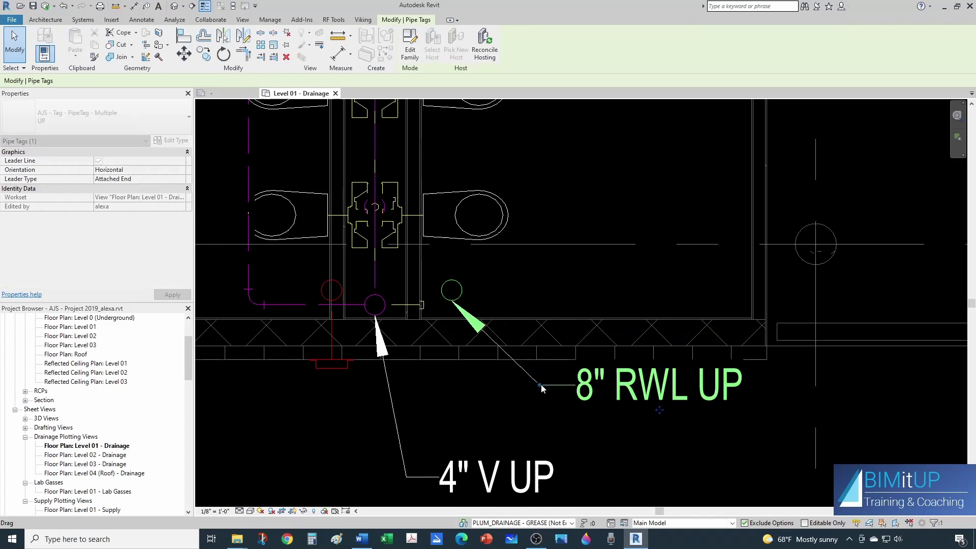
click(666, 420)
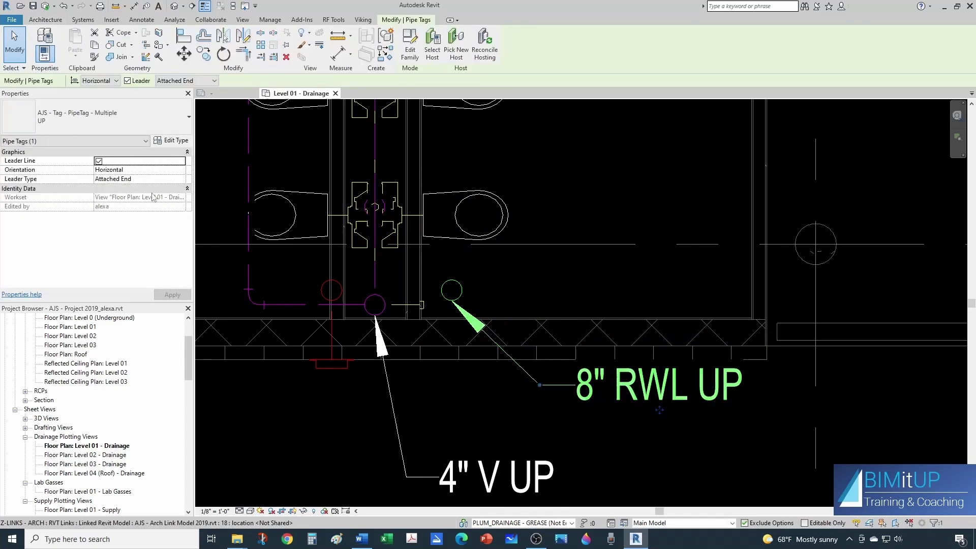
click(109, 126)
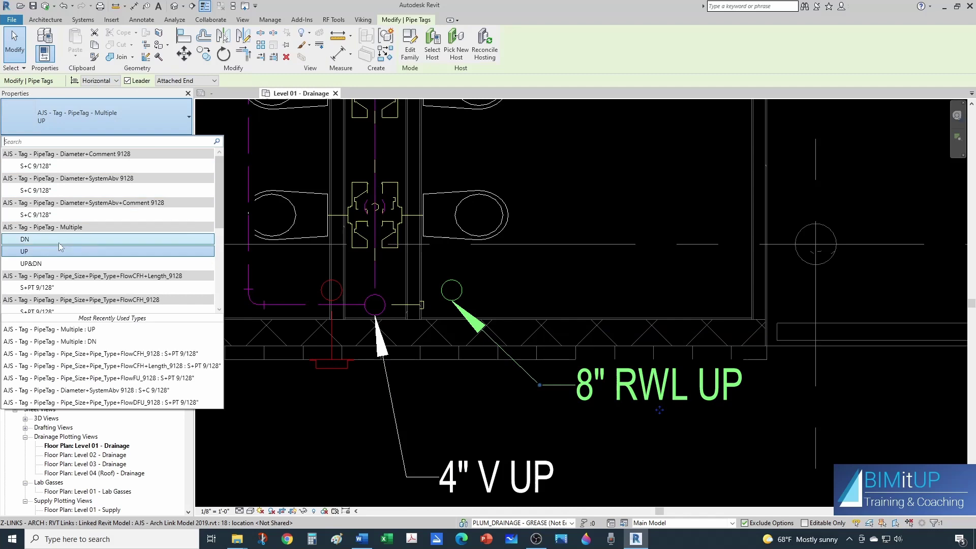
Step: Switch the RWL tag to the UP&DN type so it reads 8" RWL UP&DN
click(33, 263)
click(539, 224)
middle_drag(539, 225, 579, 211)
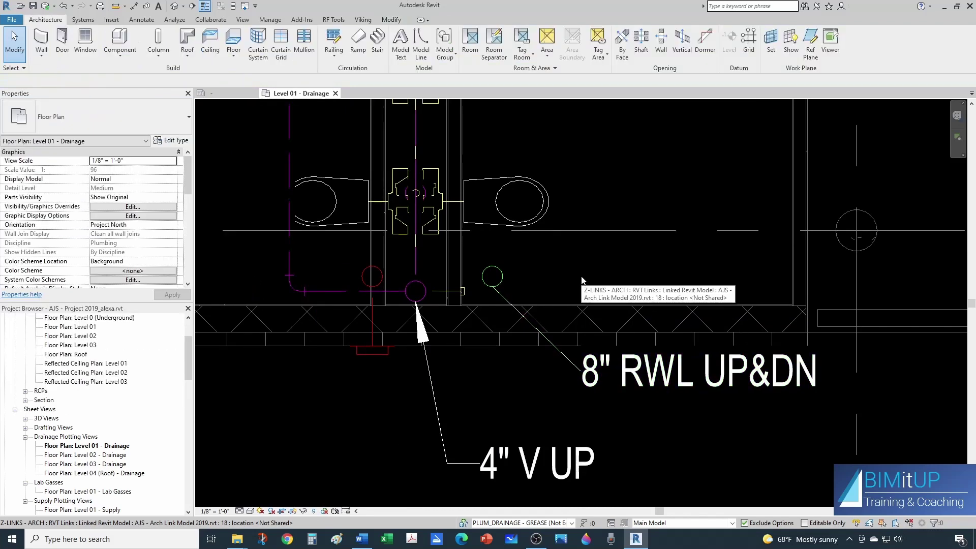
click(619, 373)
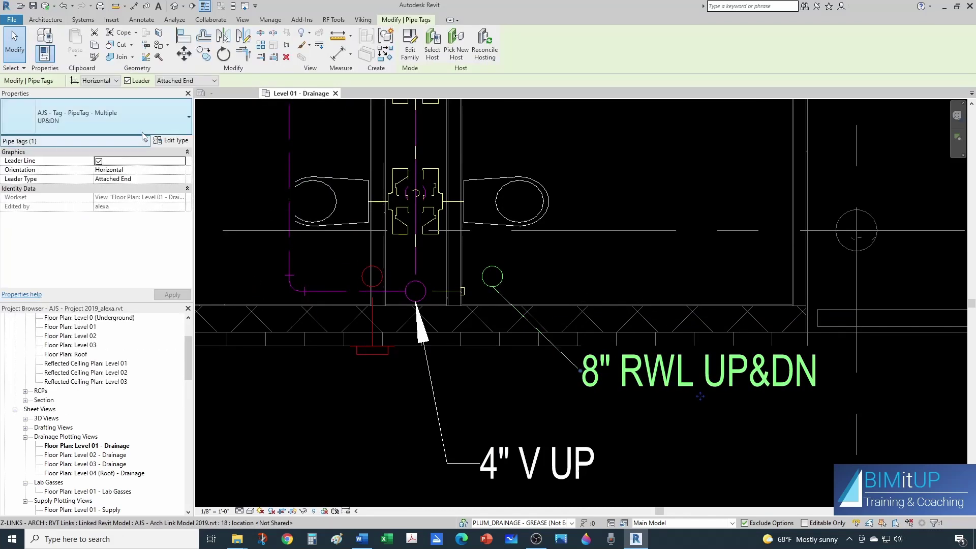
Step: Give the UP&DN tag type an Arrow Filled 15 Degree leader arrowhead and nudge the tag
click(171, 140)
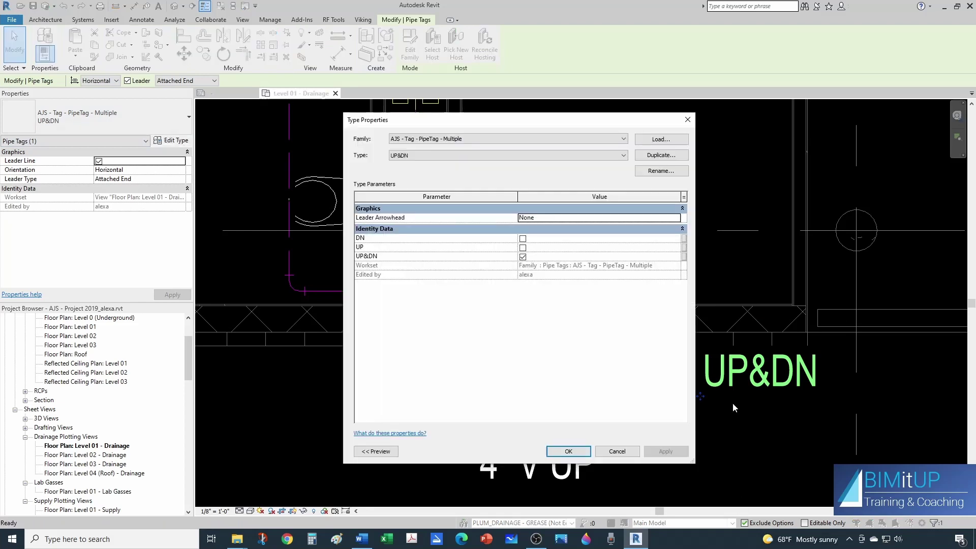
click(575, 220)
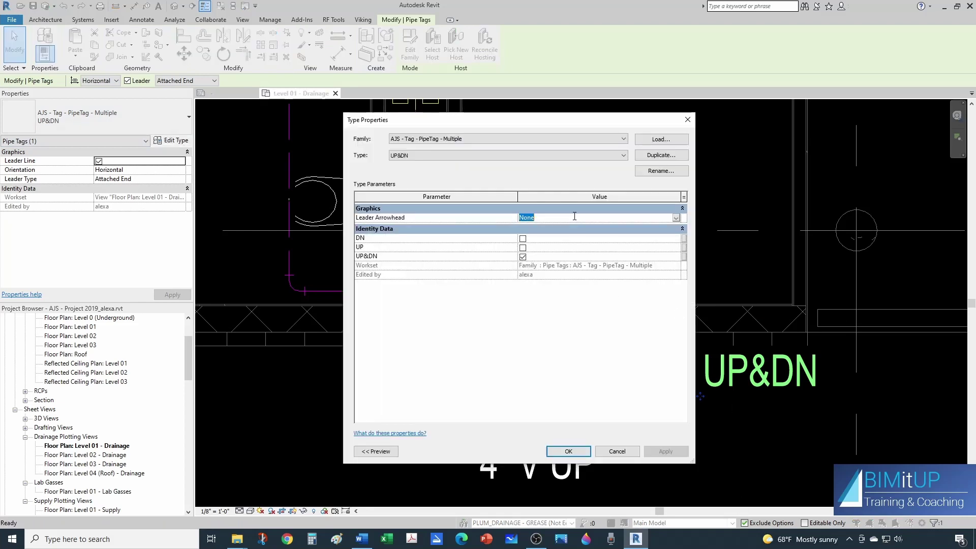
click(676, 218)
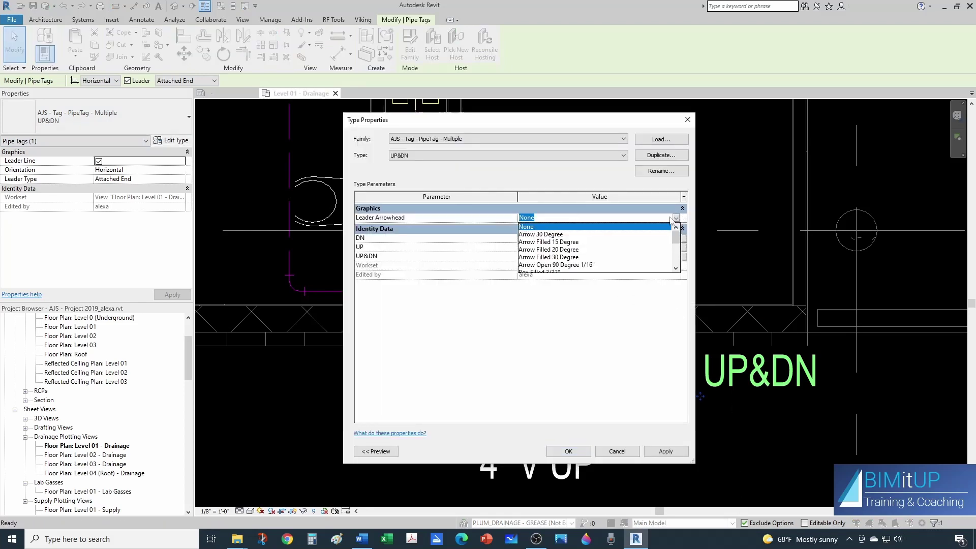
click(551, 241)
click(569, 452)
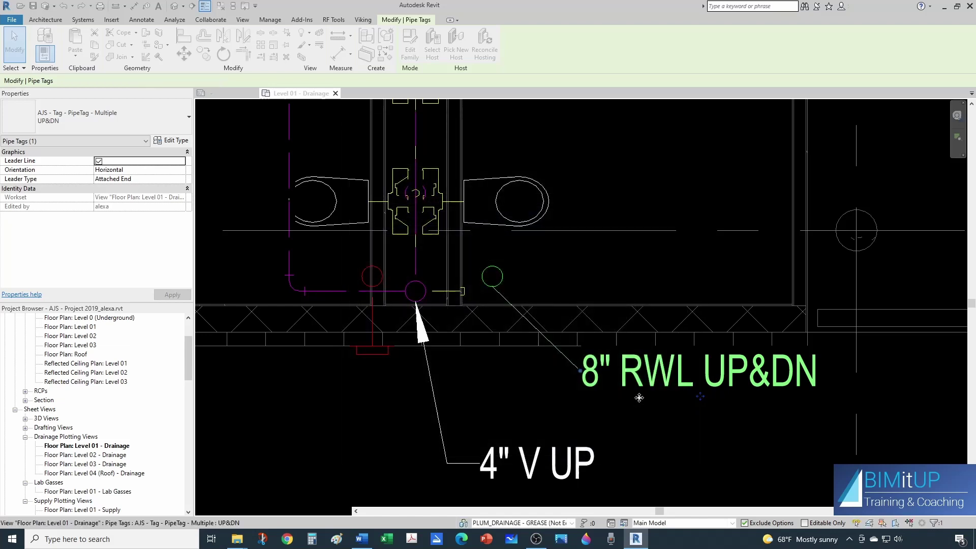
click(642, 410)
click(534, 326)
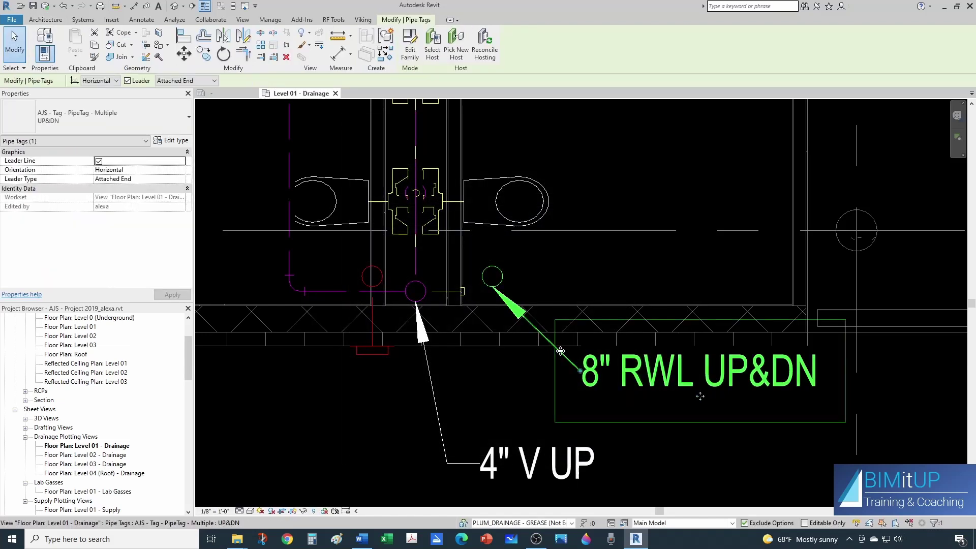
mouse_move(580, 372)
mouse_down()
mouse_move(603, 378)
mouse_move(548, 376)
mouse_up()
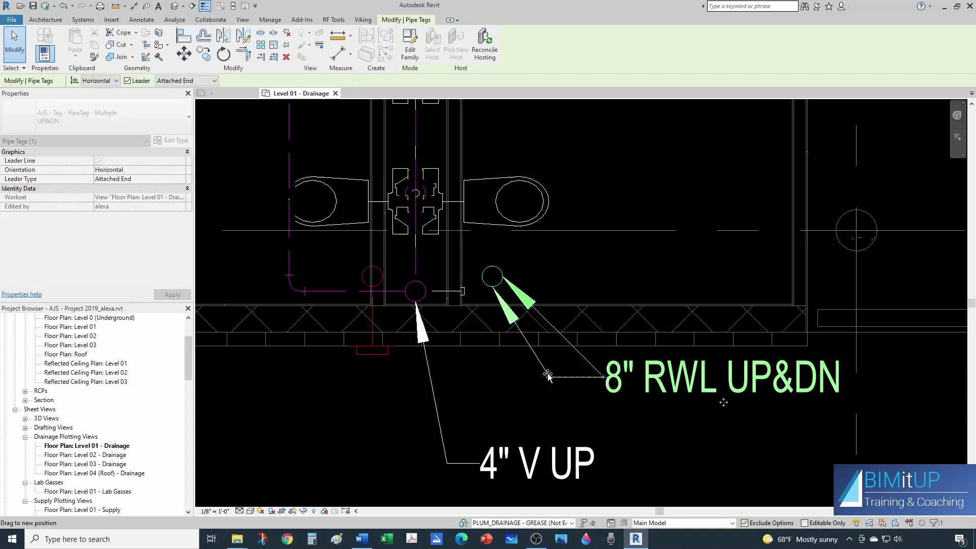